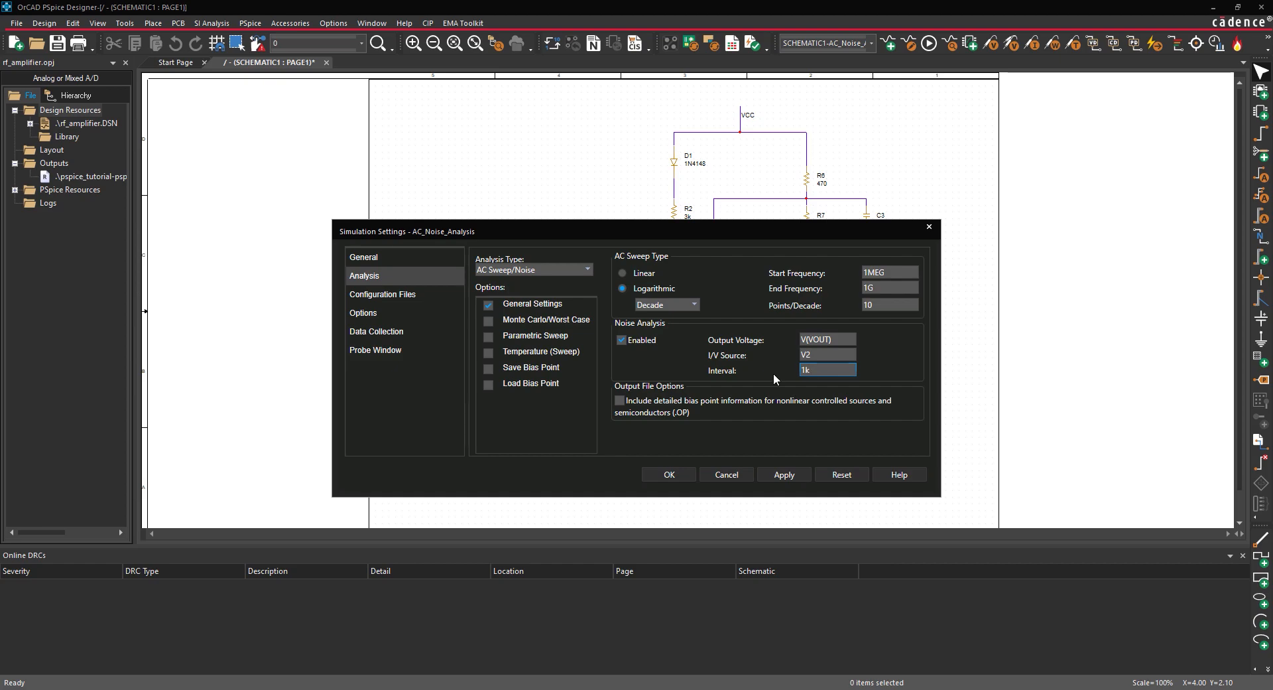
Confirm the noise analysis settings, run the simulation and open the V(VOUT) trace for modification.
click(670, 474)
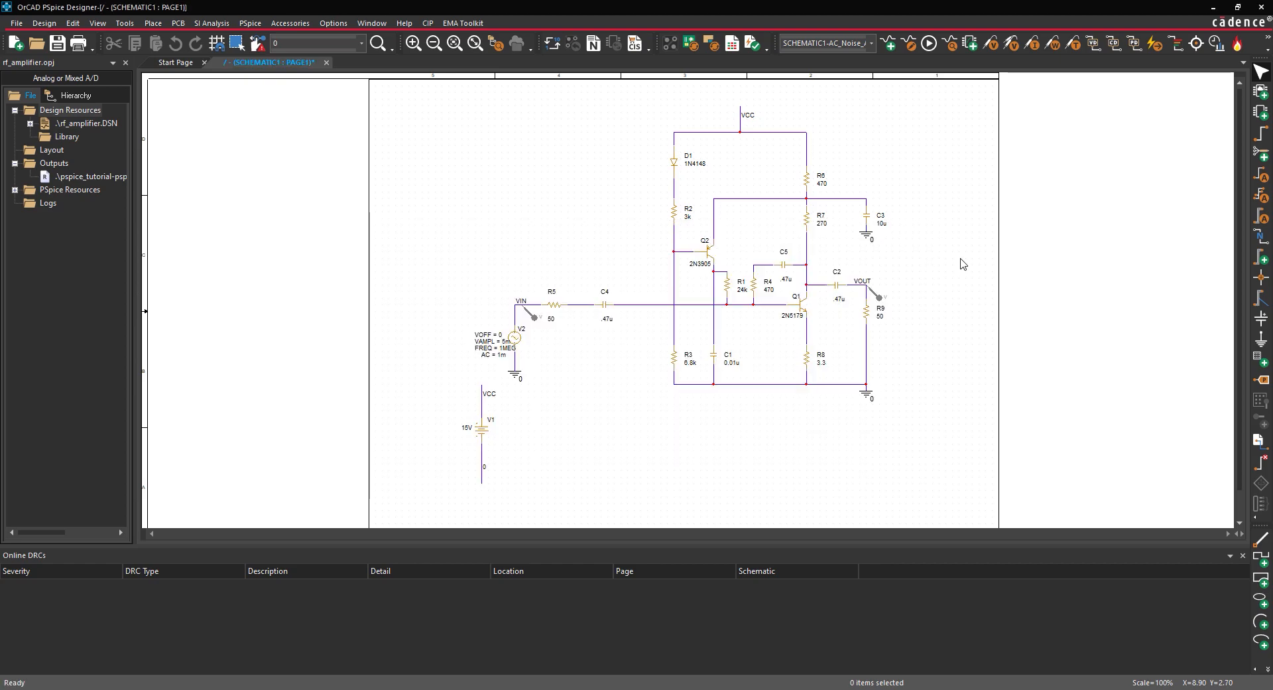
click(251, 27)
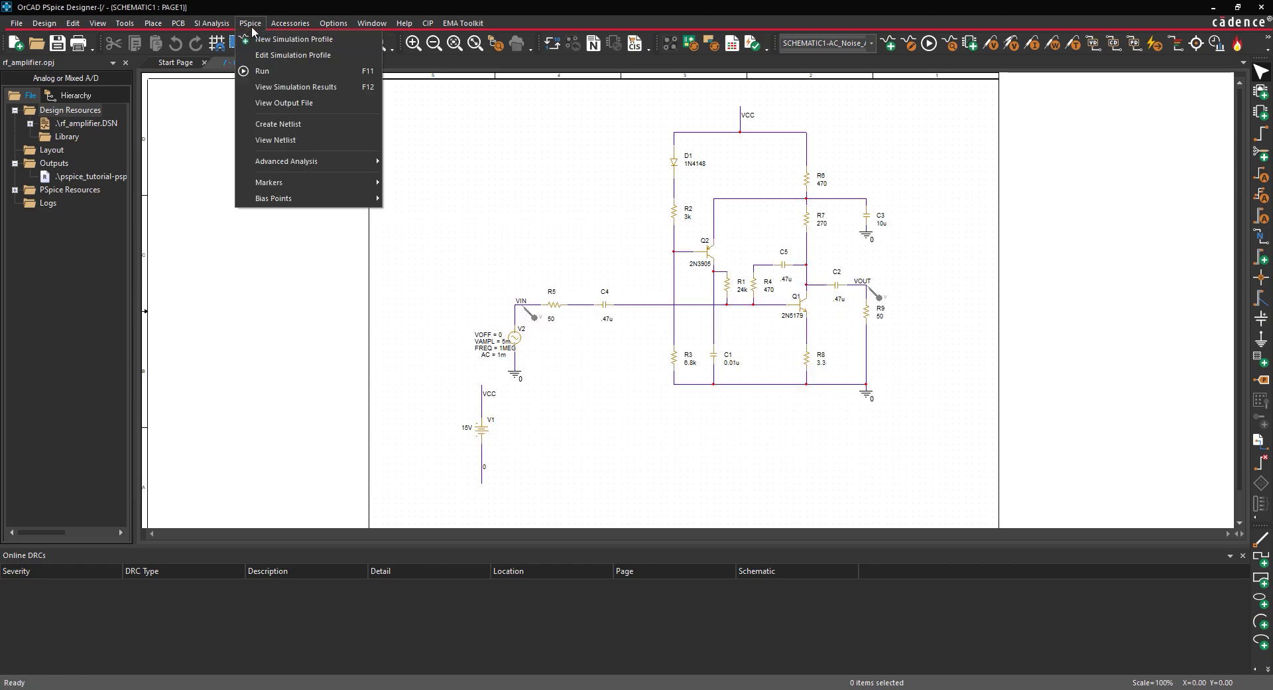
click(262, 71)
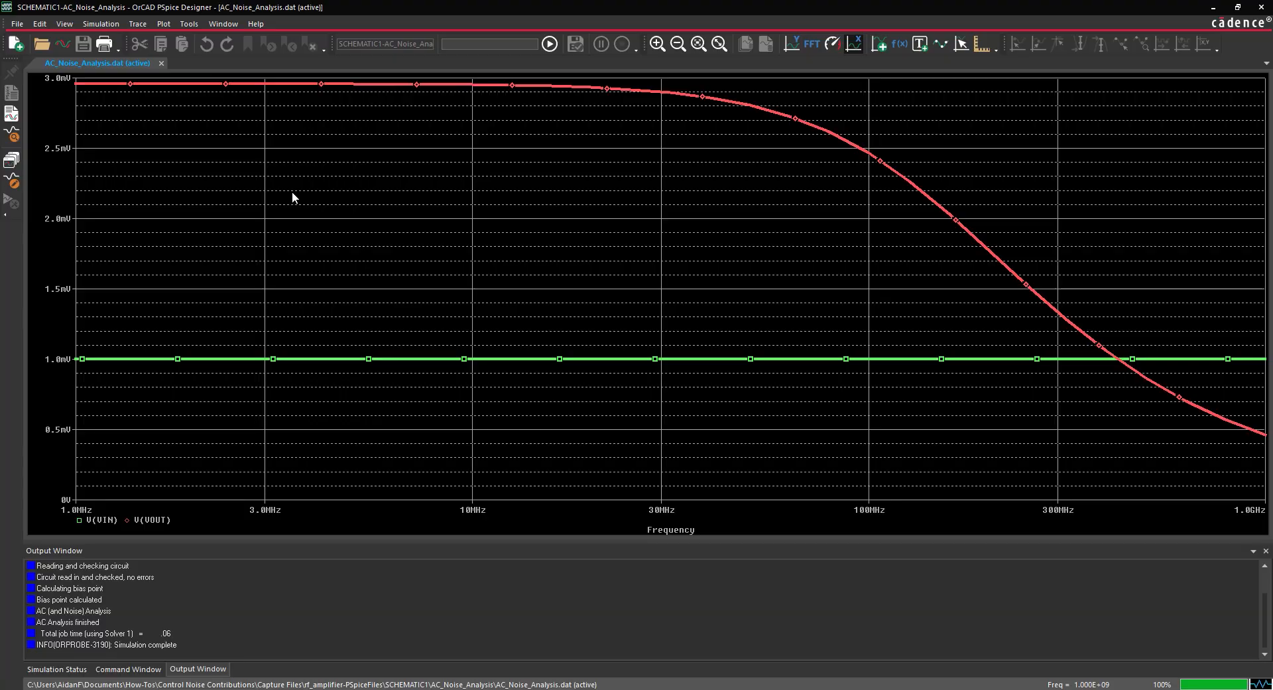
double_click(151, 520)
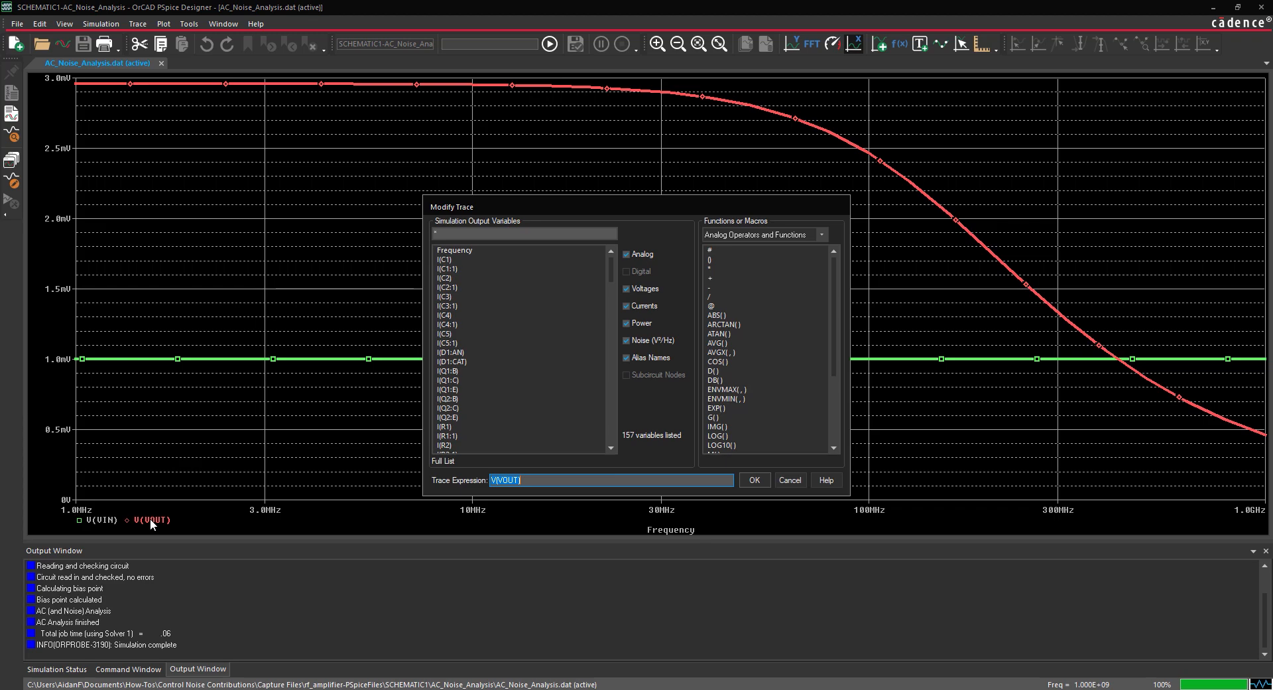
scroll(475, 399, down, 20)
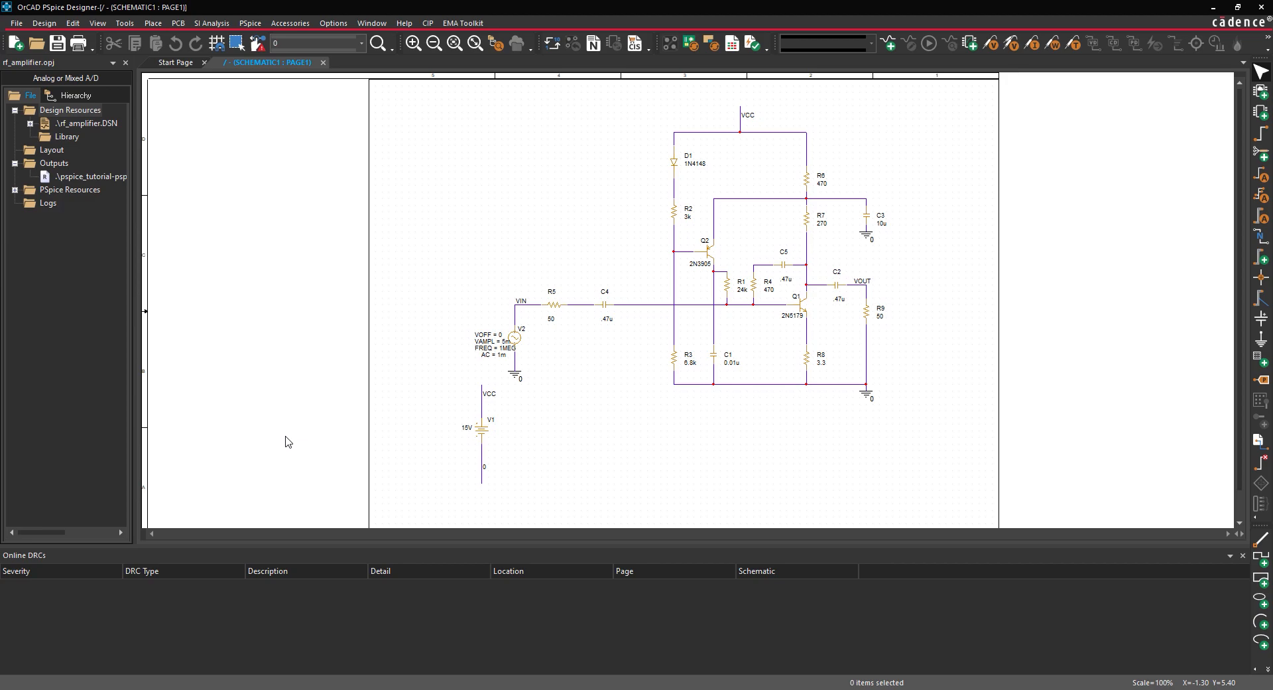
Create a simulation profile named AC_Noise_Analysis, checking out the PSpice A/D feature from the OrCAD PSpice Designer suite.
click(250, 24)
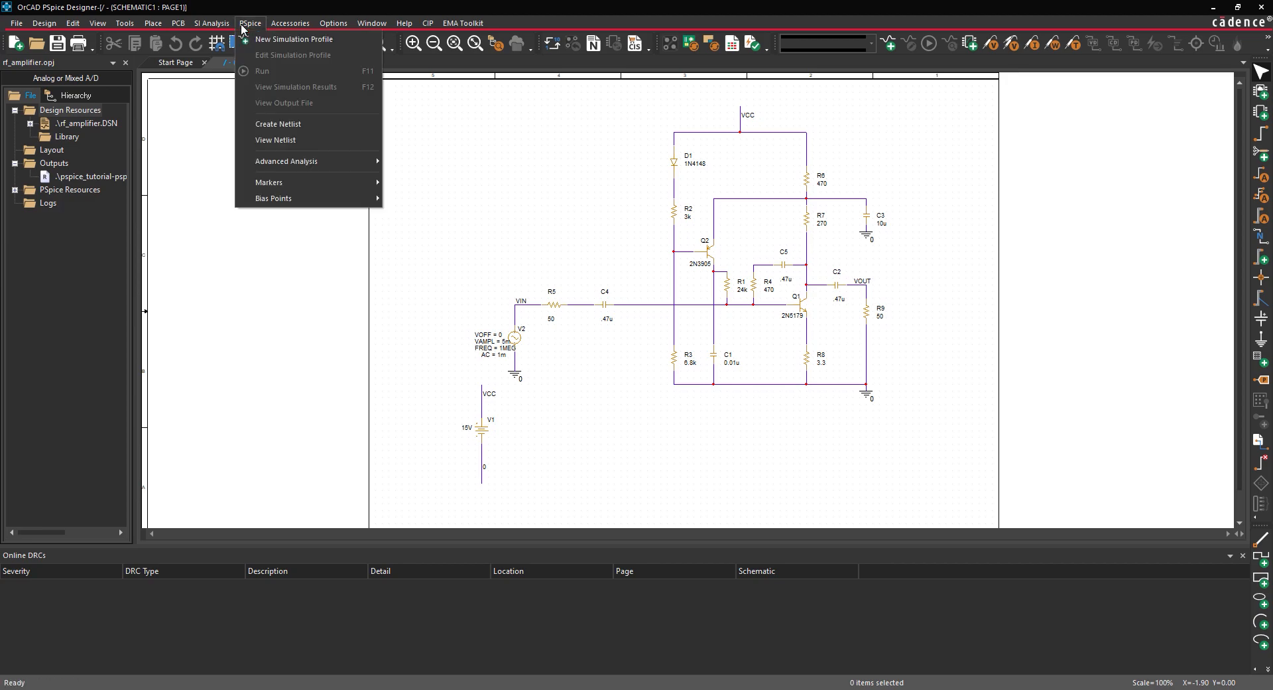
click(252, 37)
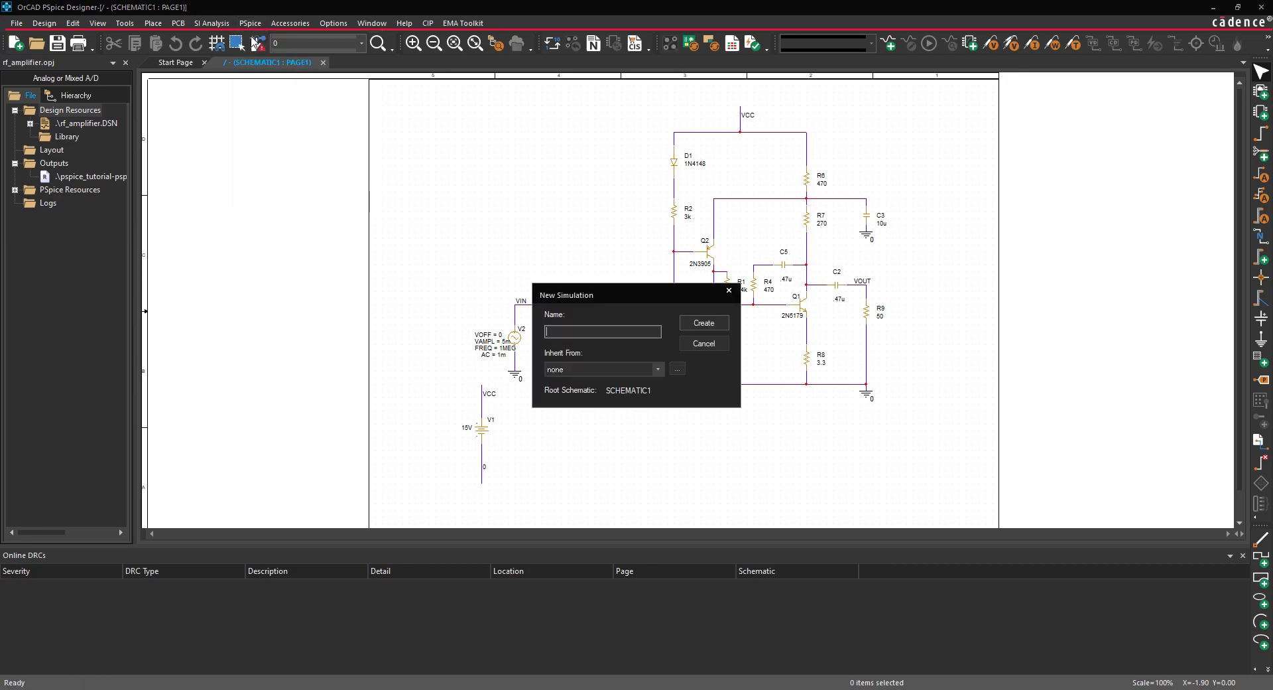
text(AC_Noise_Analysis)
click(697, 322)
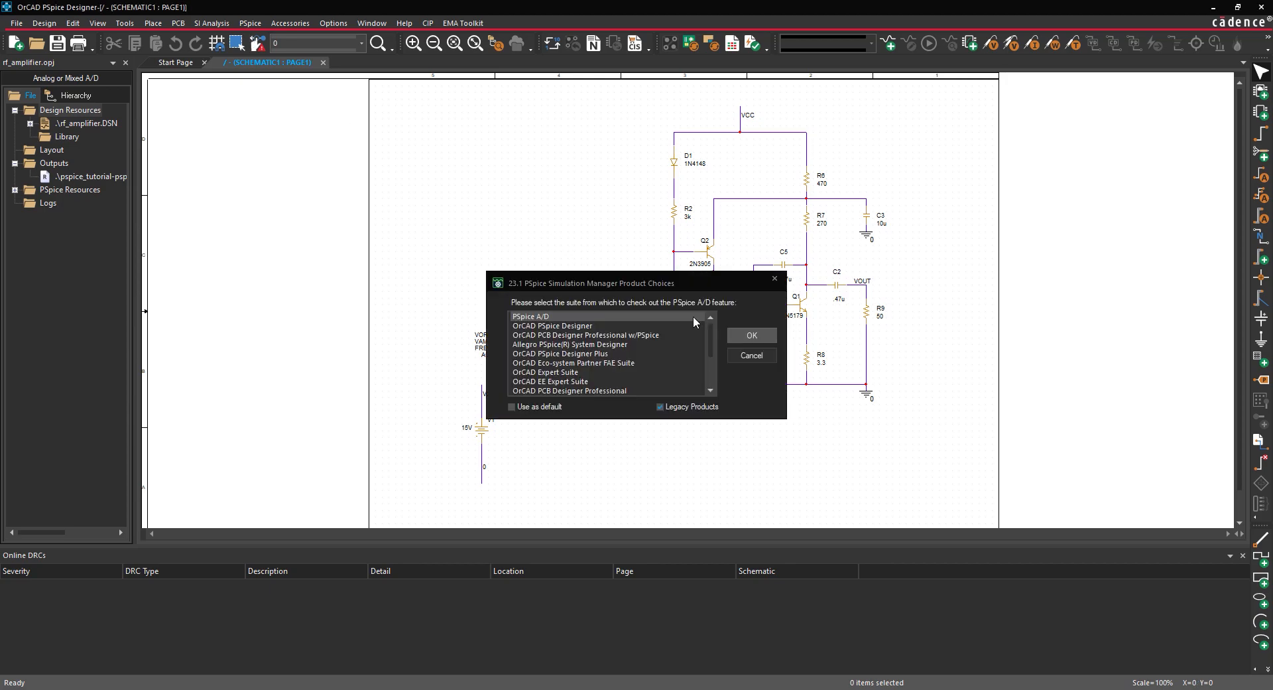
click(617, 326)
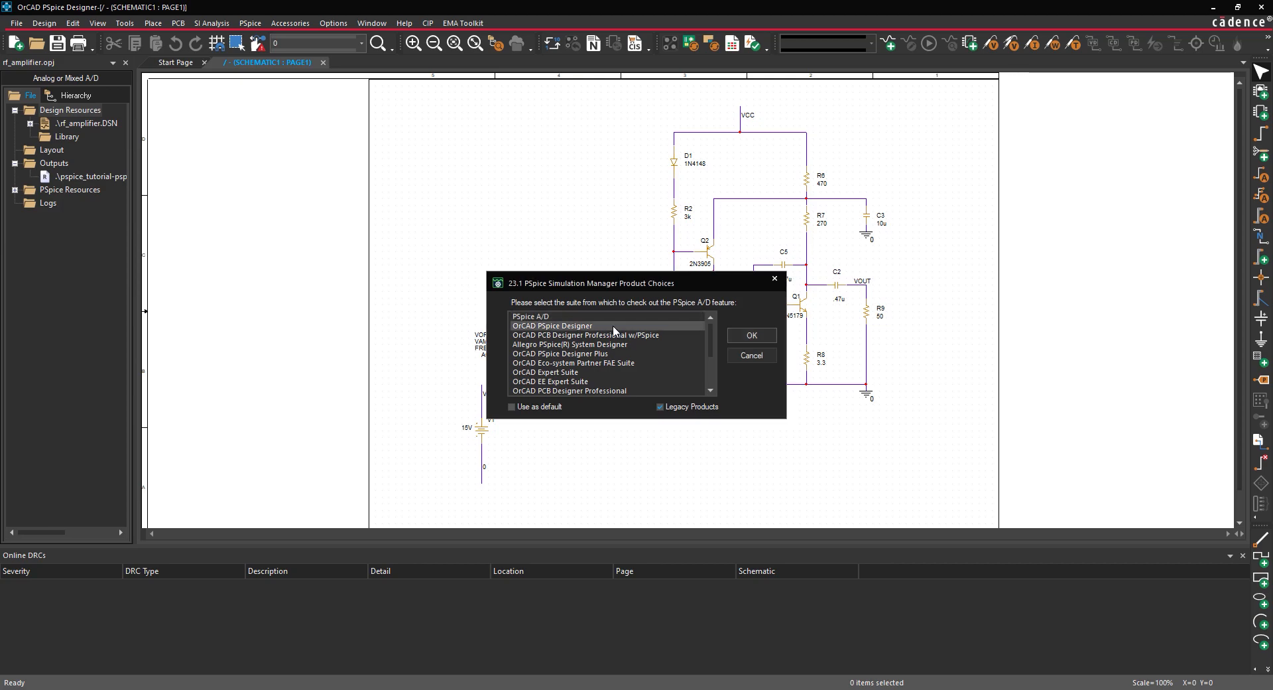
click(742, 335)
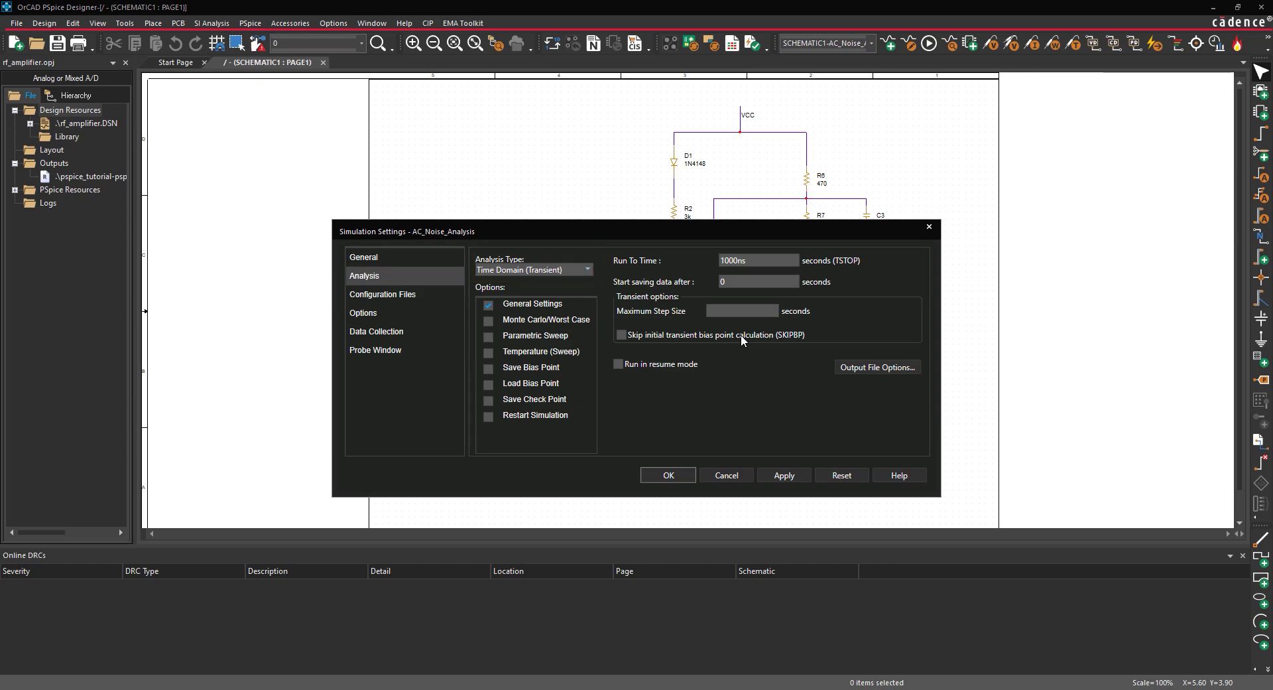
Set the analysis type to AC Sweep/Noise with a logarithmic decade sweep from 1MEG to 1G at 10 points per decade.
click(585, 271)
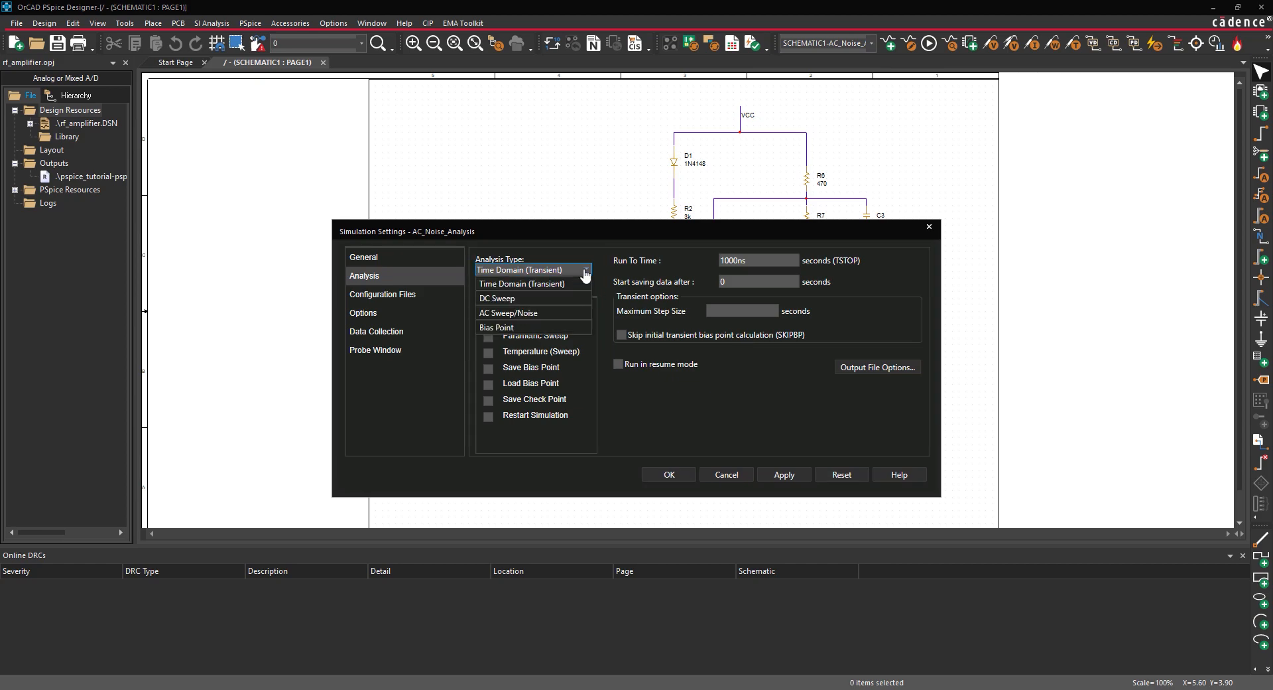
click(561, 313)
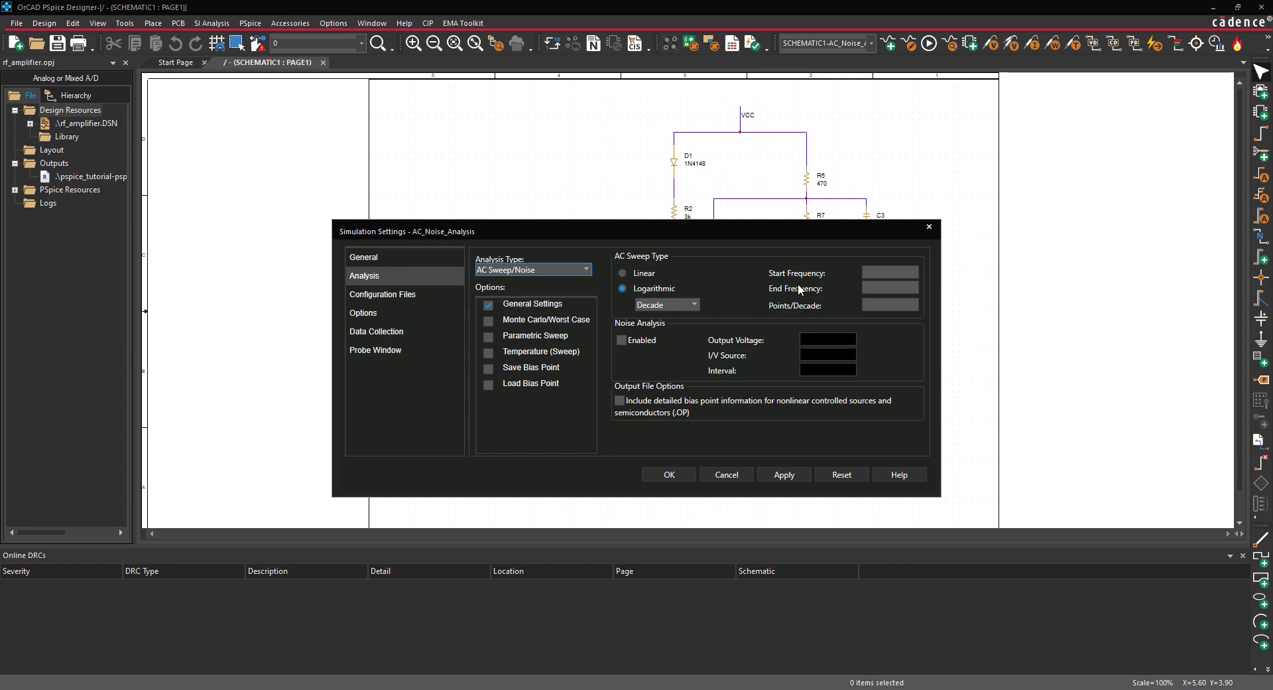
text(1MEG)
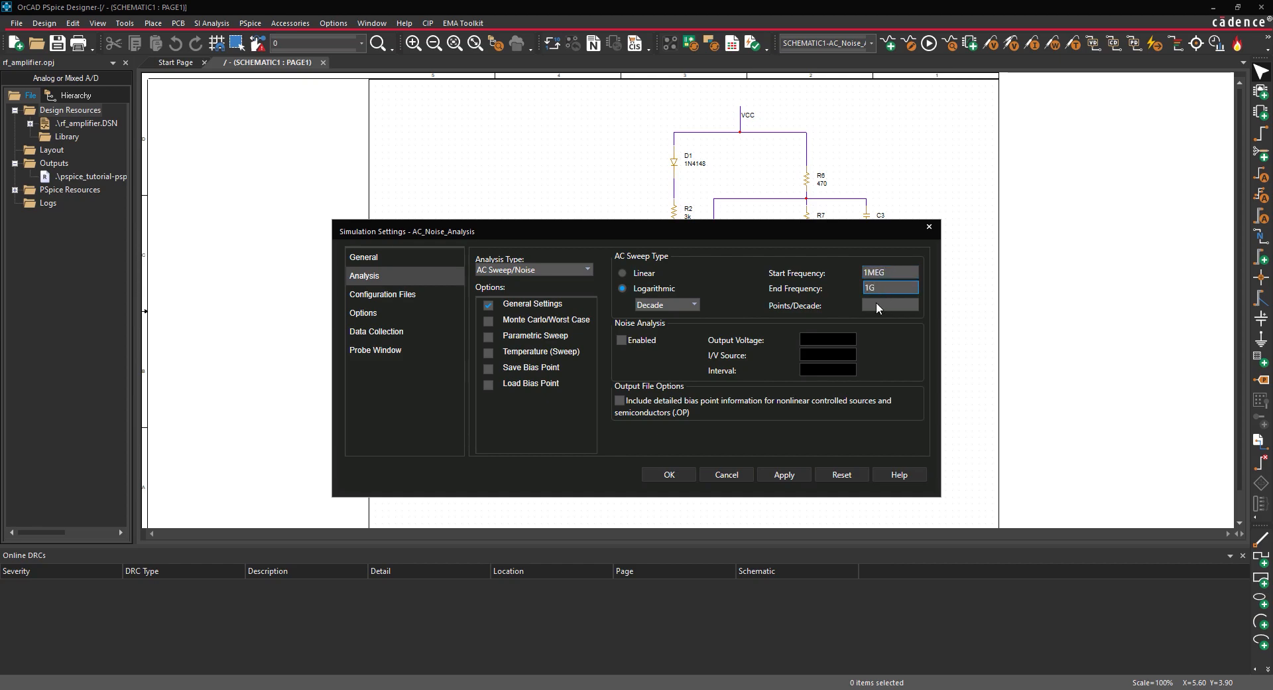
text(10)
Enable noise analysis with output voltage V(VOUT), I/V source V2 and interval 1k, and accept the simulation settings.
click(622, 340)
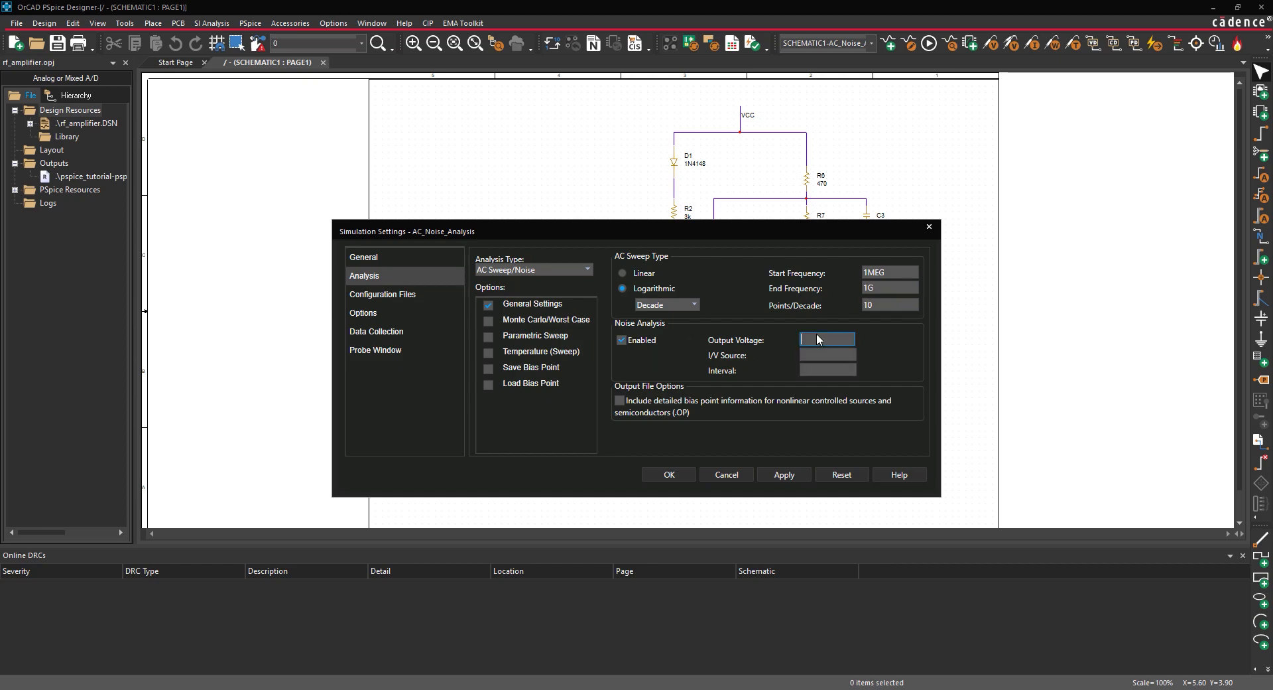
text(V(VOUT))
click(812, 352)
text(V2)
click(814, 367)
text(1k)
click(681, 475)
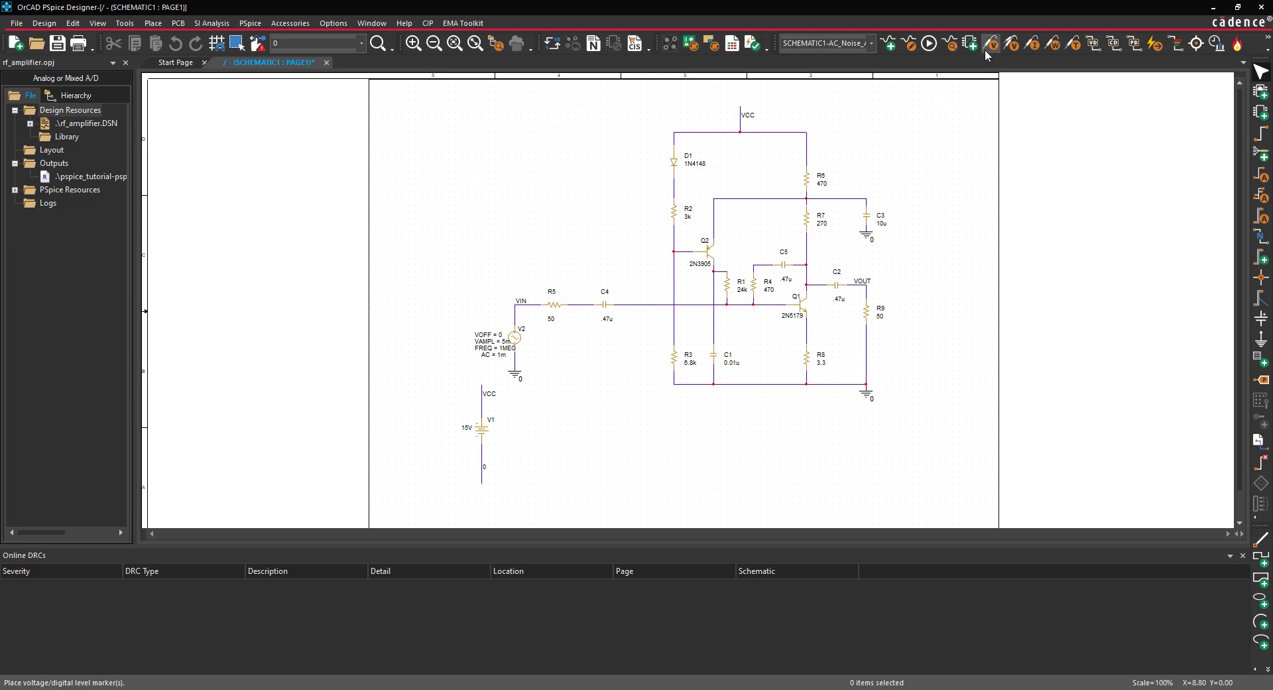
Place voltage markers on the VIN and VOUT nets and run the PSpice simulation.
click(522, 306)
click(868, 287)
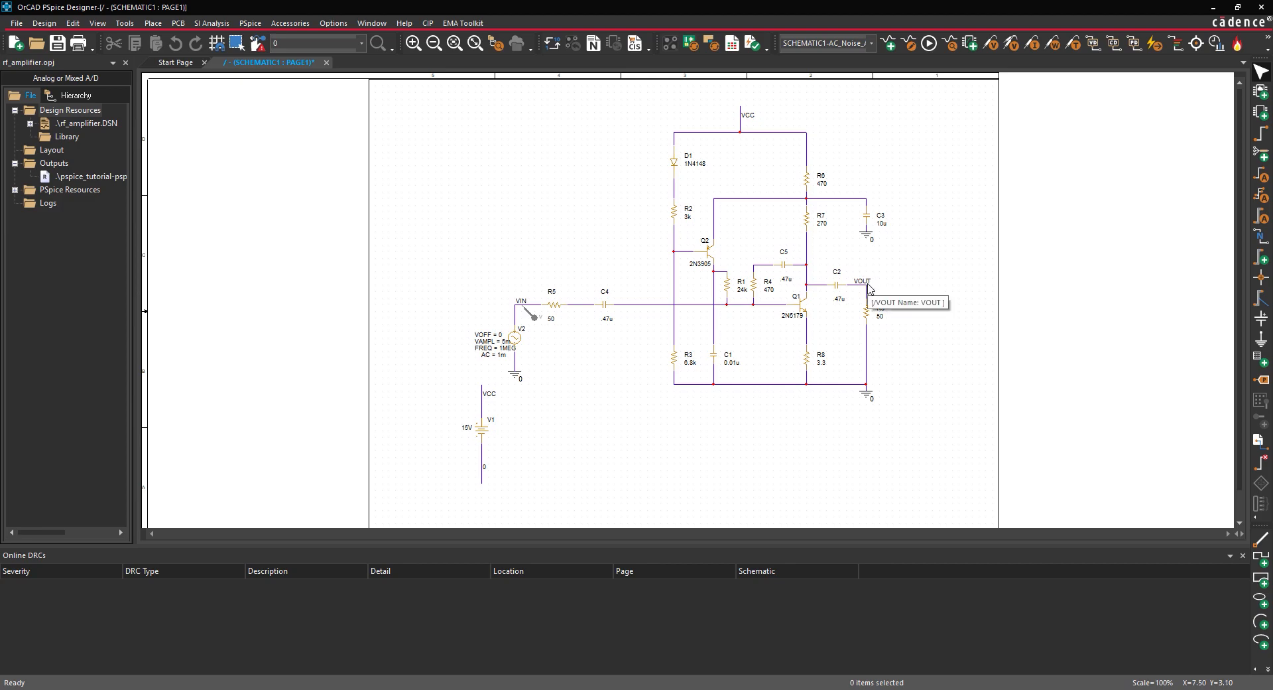
right_click(938, 256)
click(960, 261)
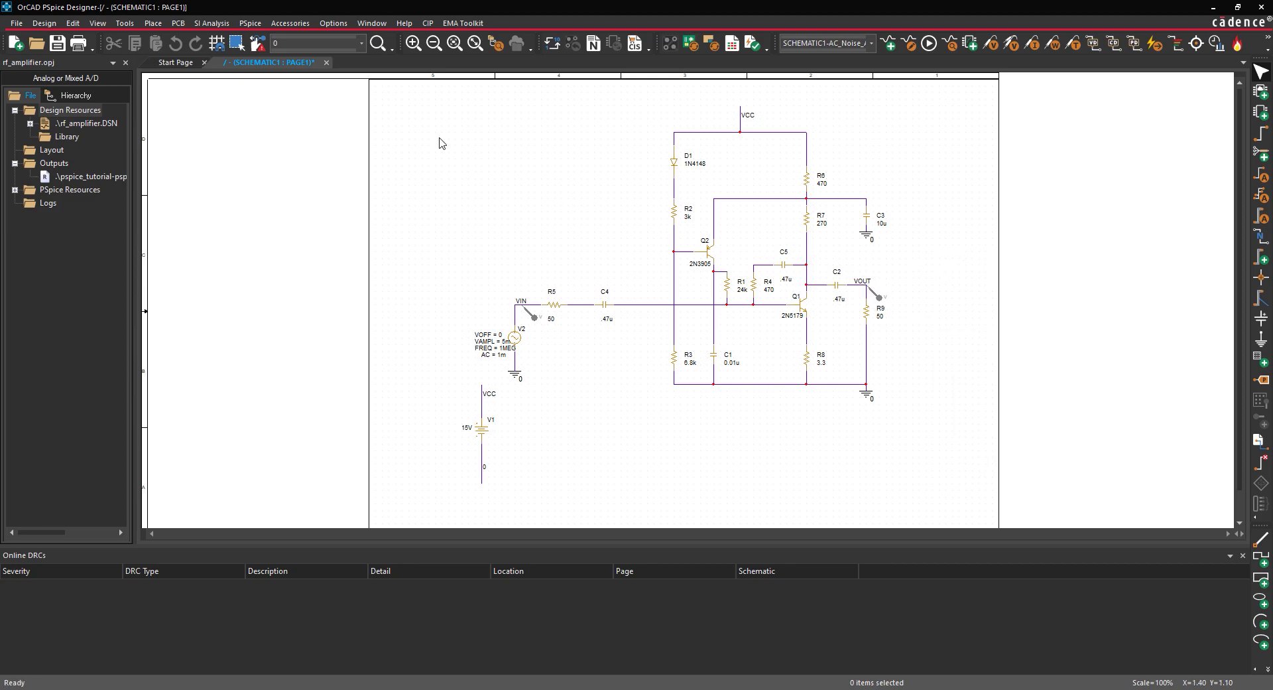
click(250, 22)
click(259, 71)
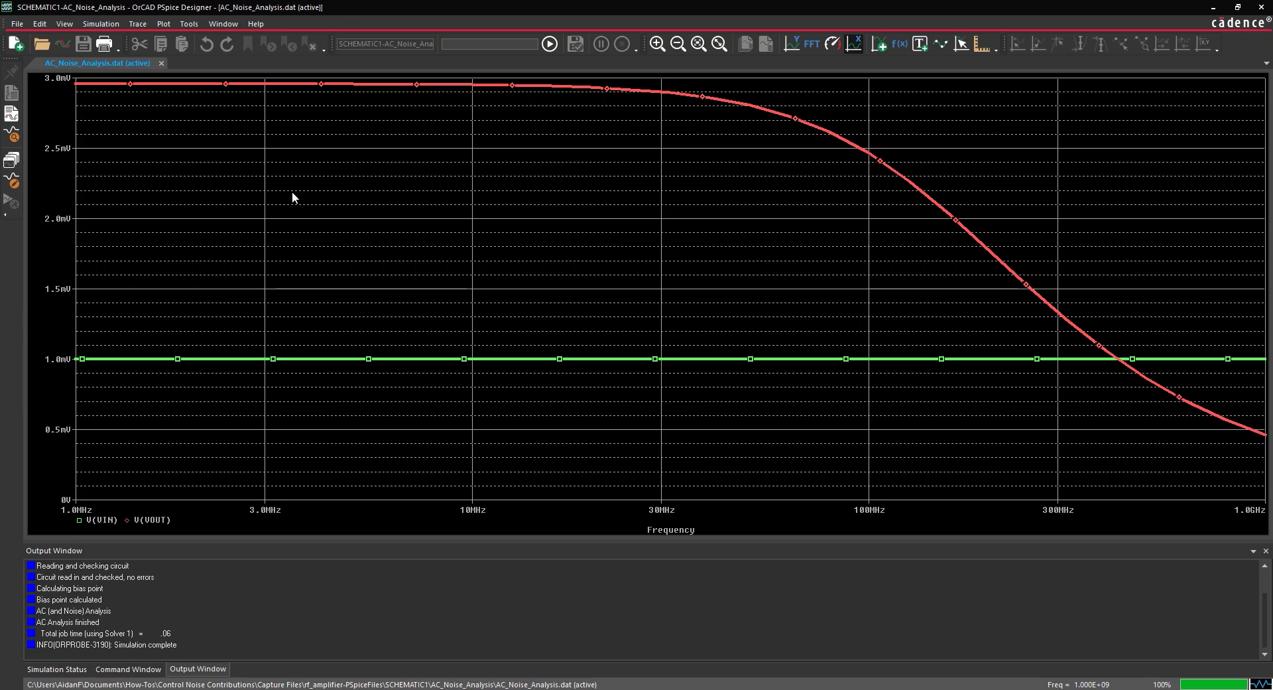
Change the V(VOUT) trace expression to the output noise variable V(ONOISE).
double_click(150, 519)
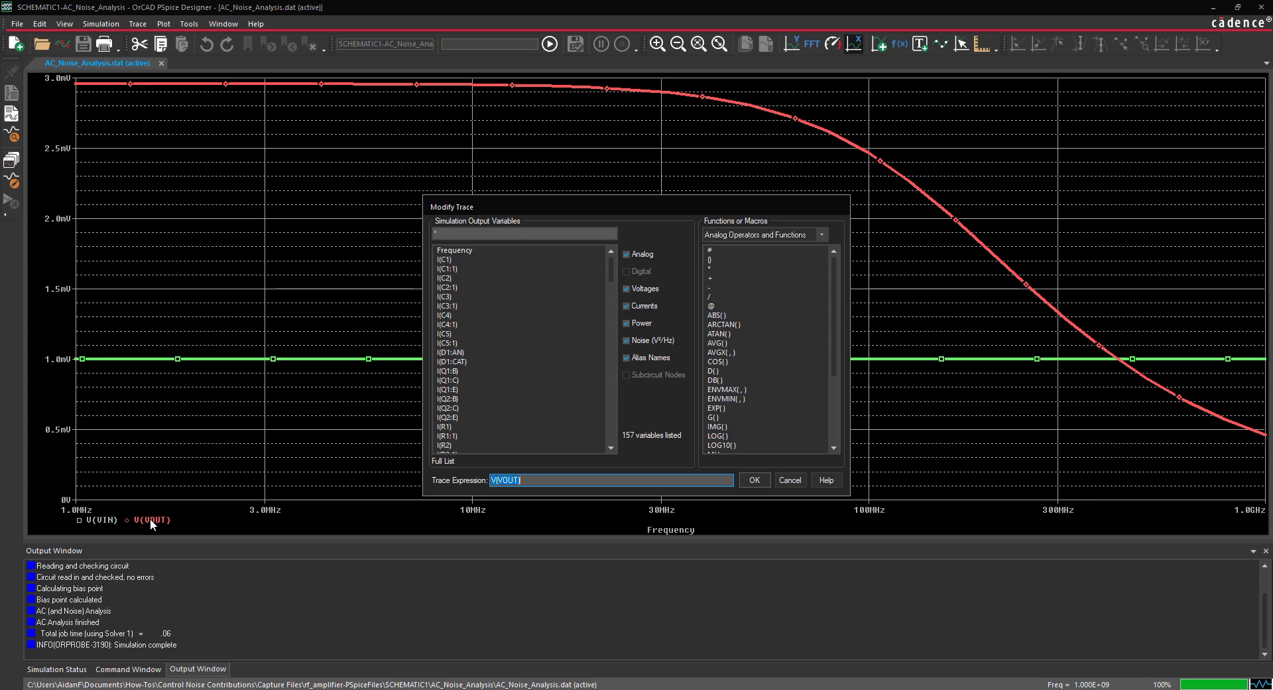
scroll(475, 399, down, 15)
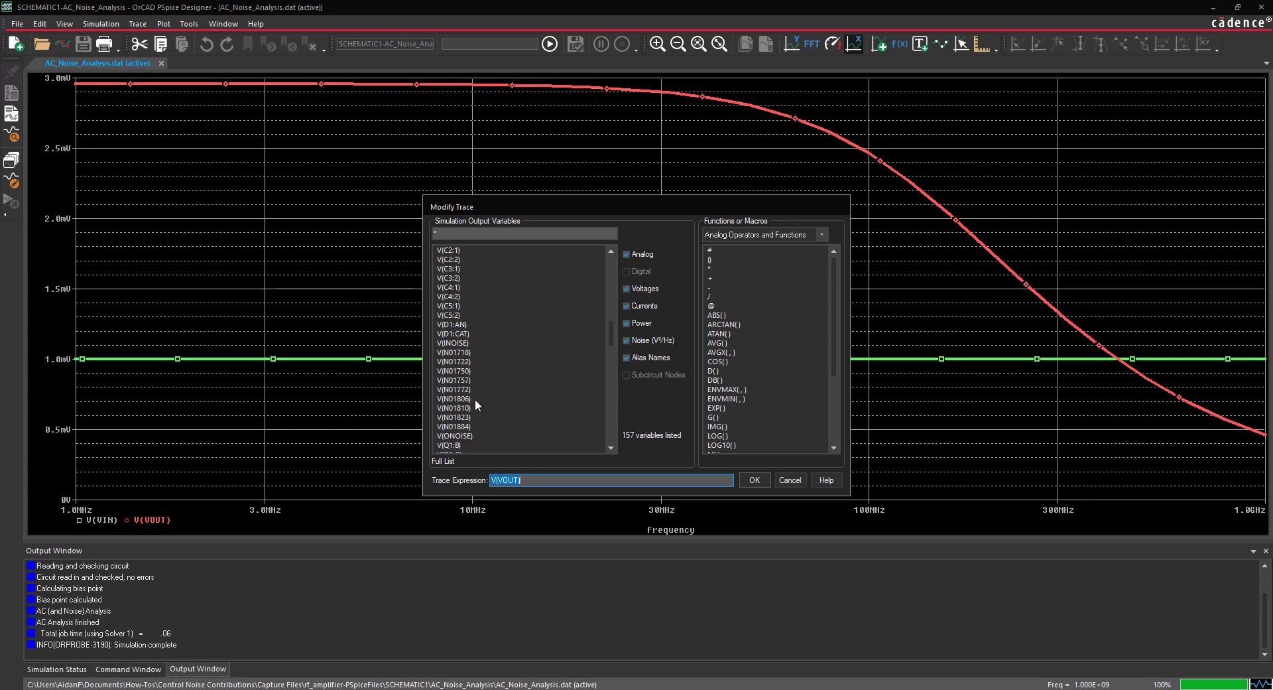
click(455, 435)
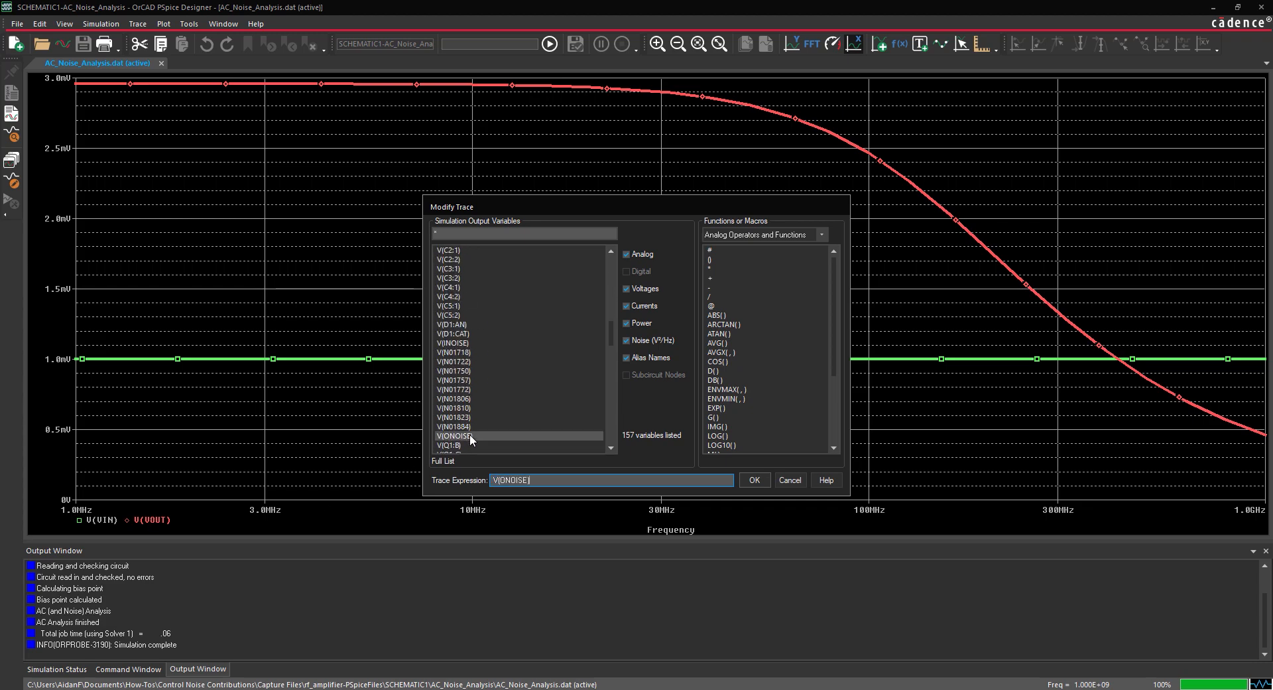
click(754, 479)
Change the V(VIN) trace expression to the input noise variable V(INOISE).
double_click(100, 519)
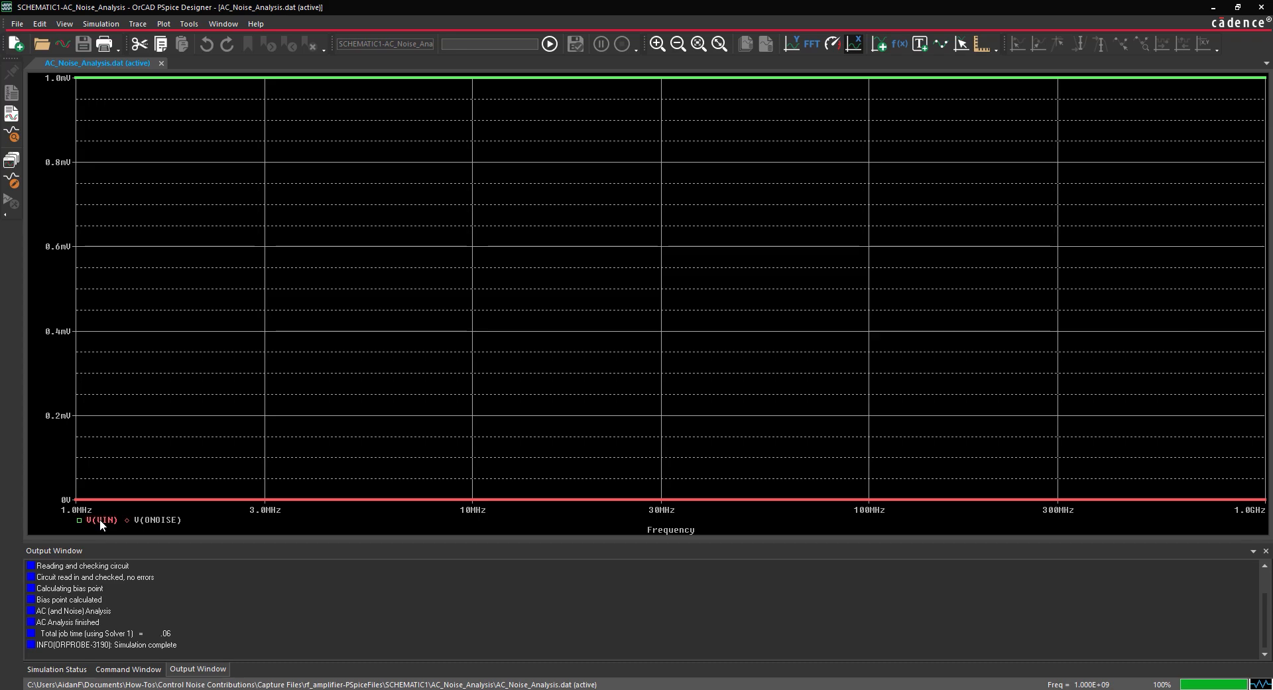
scroll(535, 392, down, 15)
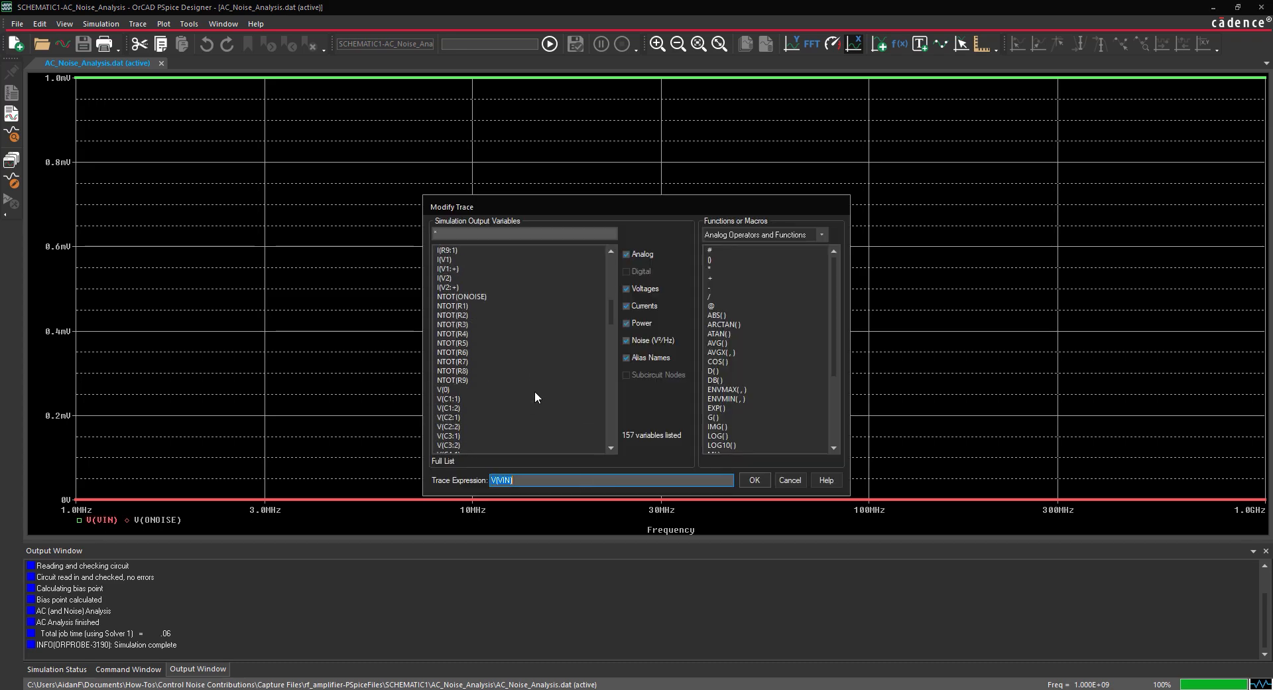
click(463, 374)
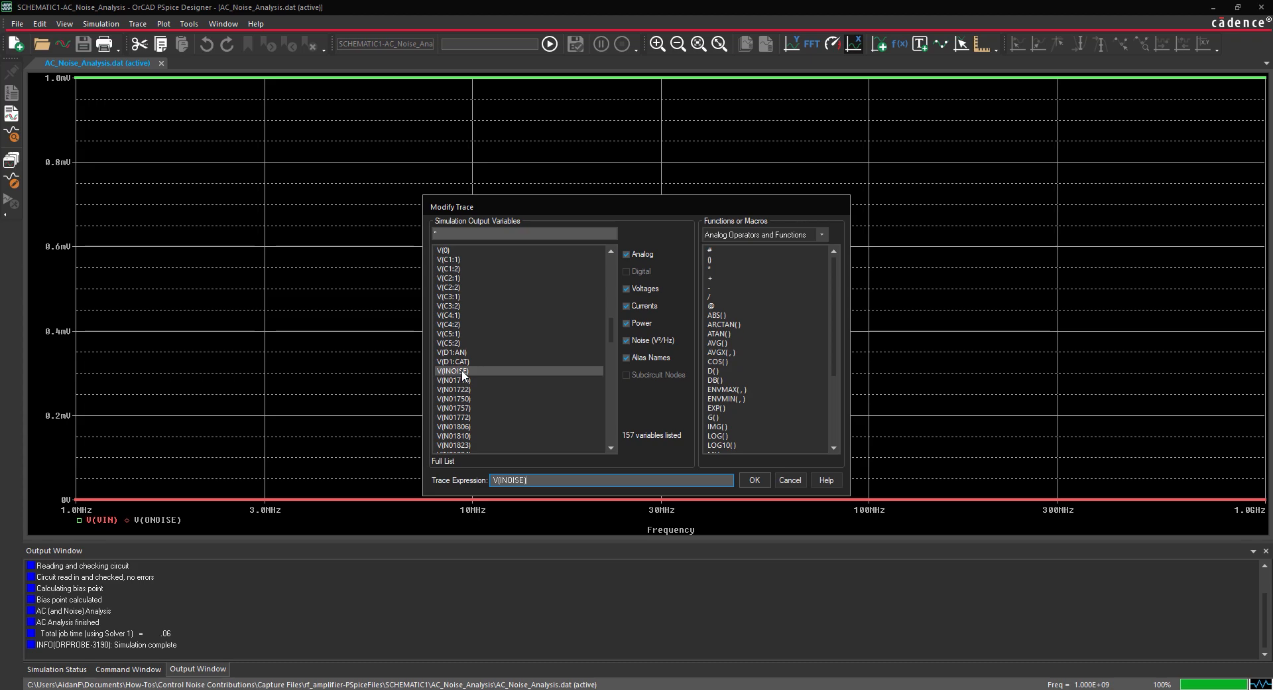
click(756, 478)
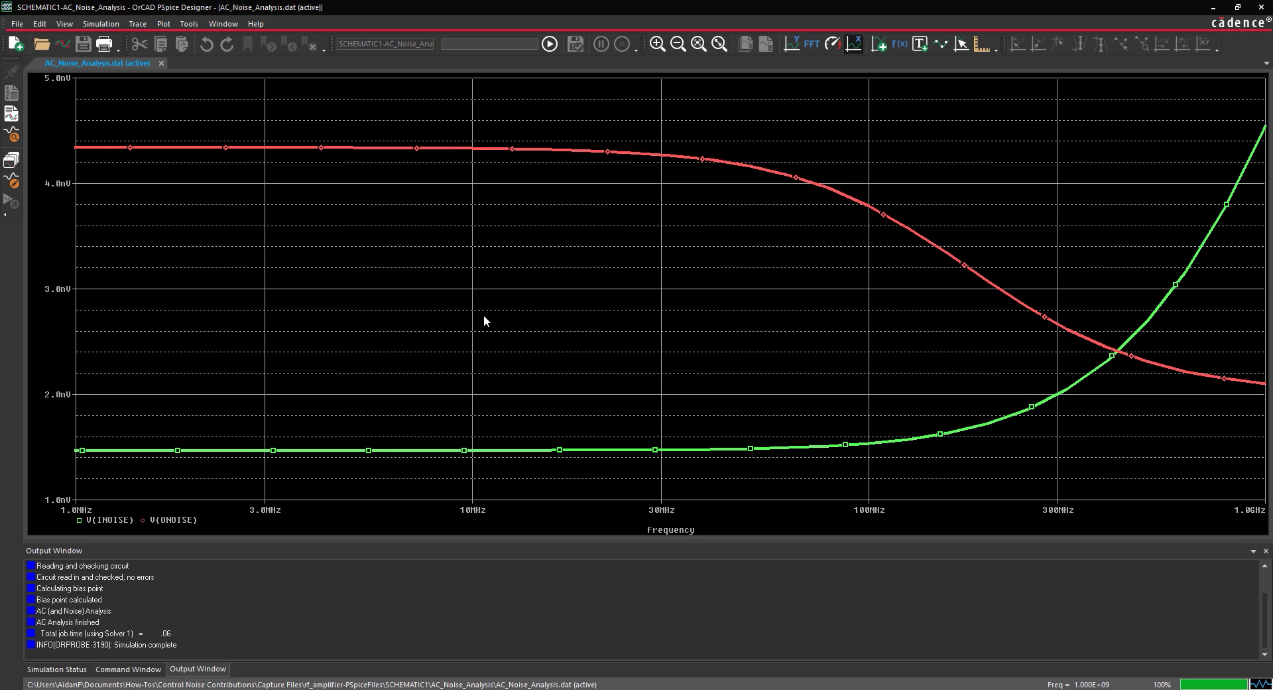
Edit the simulation profile's Probe Window settings to show the last plot after simulation.
click(90, 22)
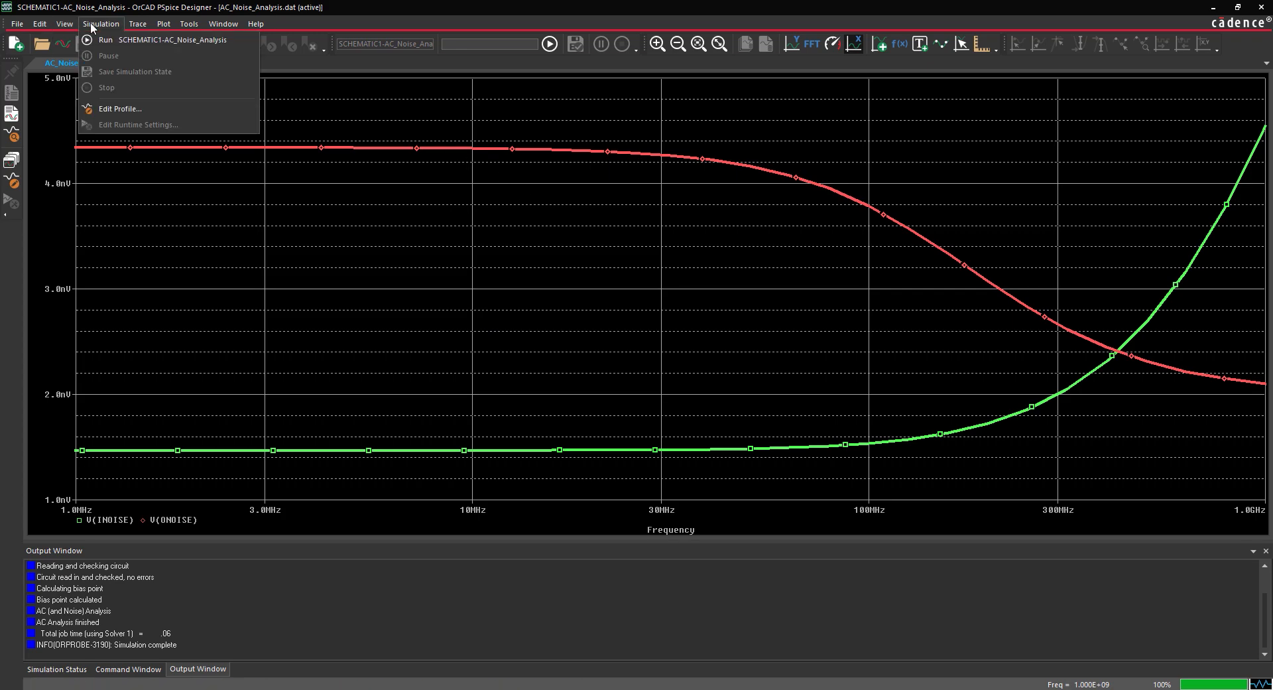
click(102, 106)
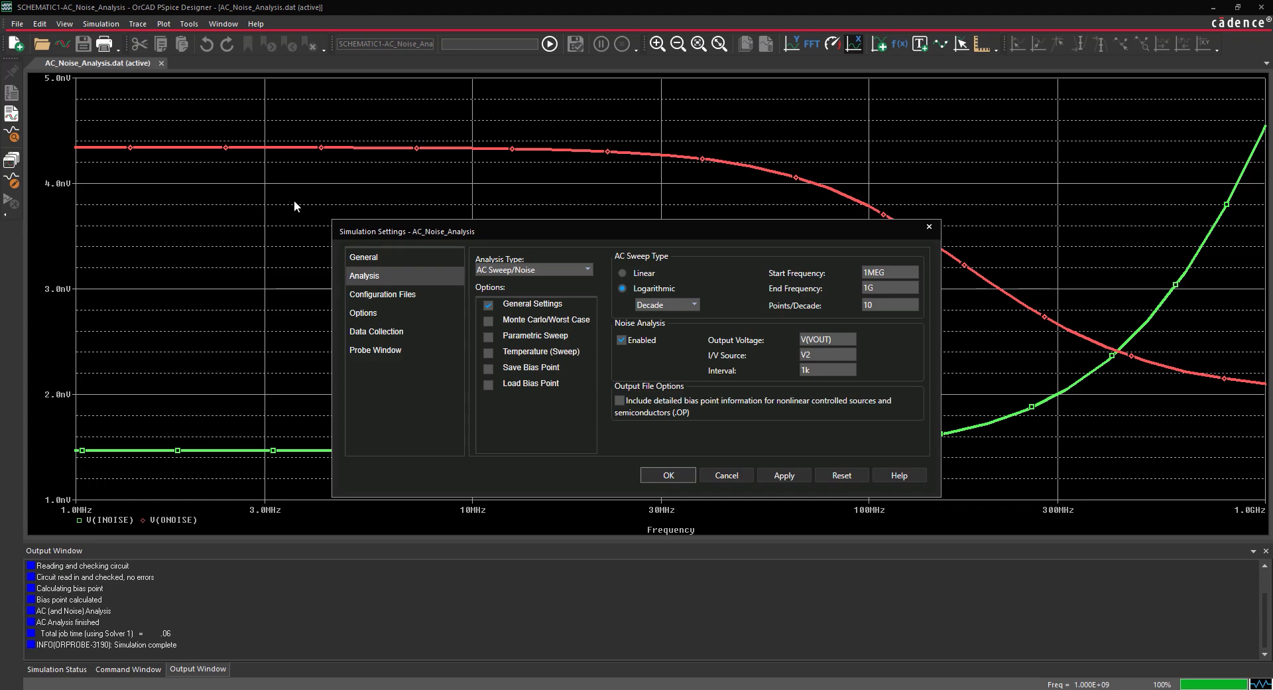
click(381, 350)
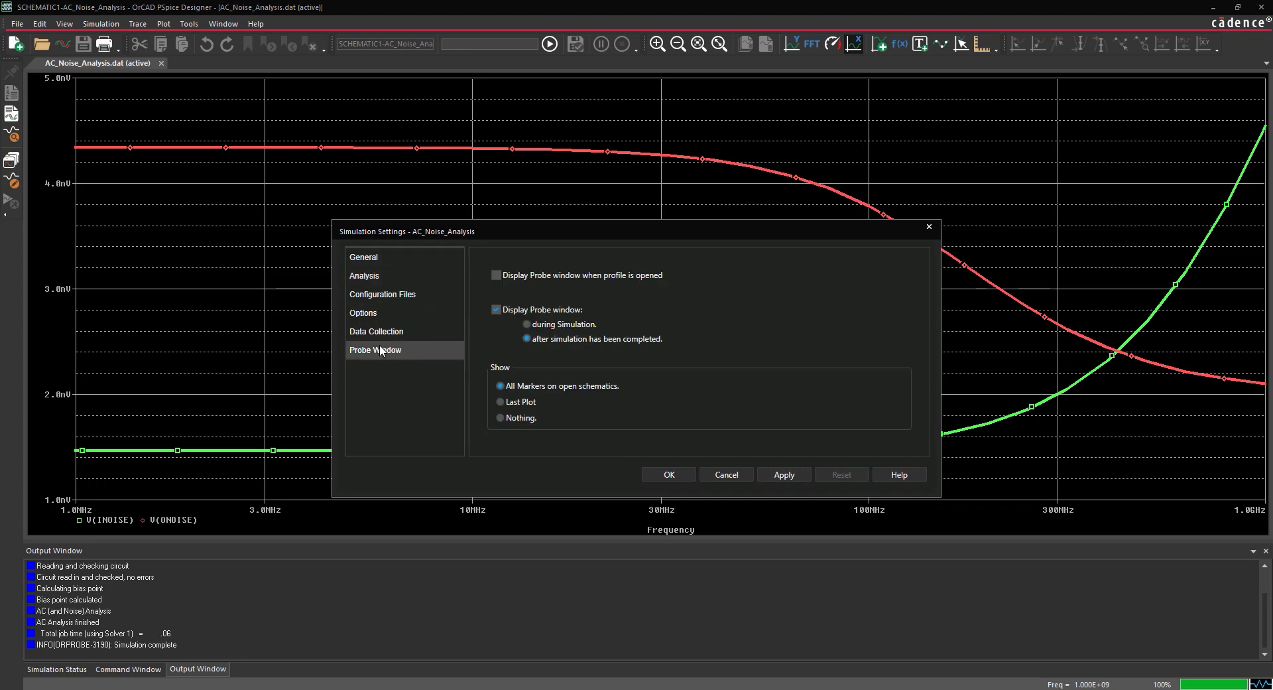
click(500, 402)
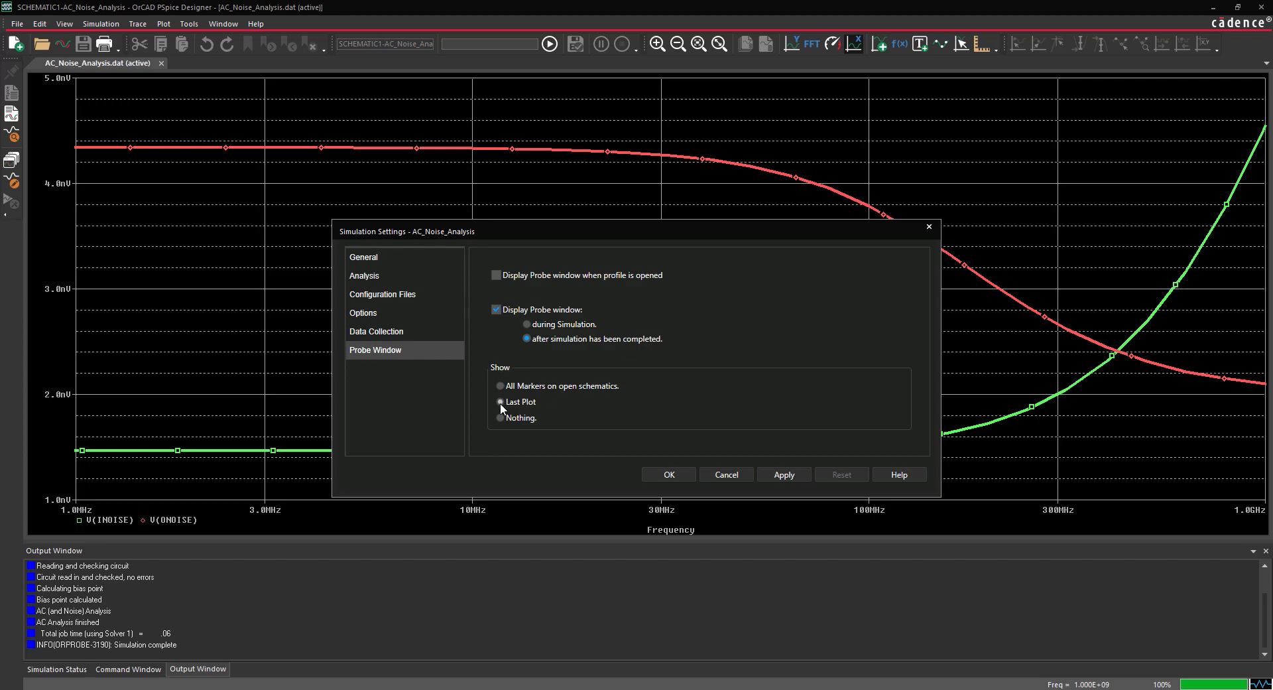
click(661, 475)
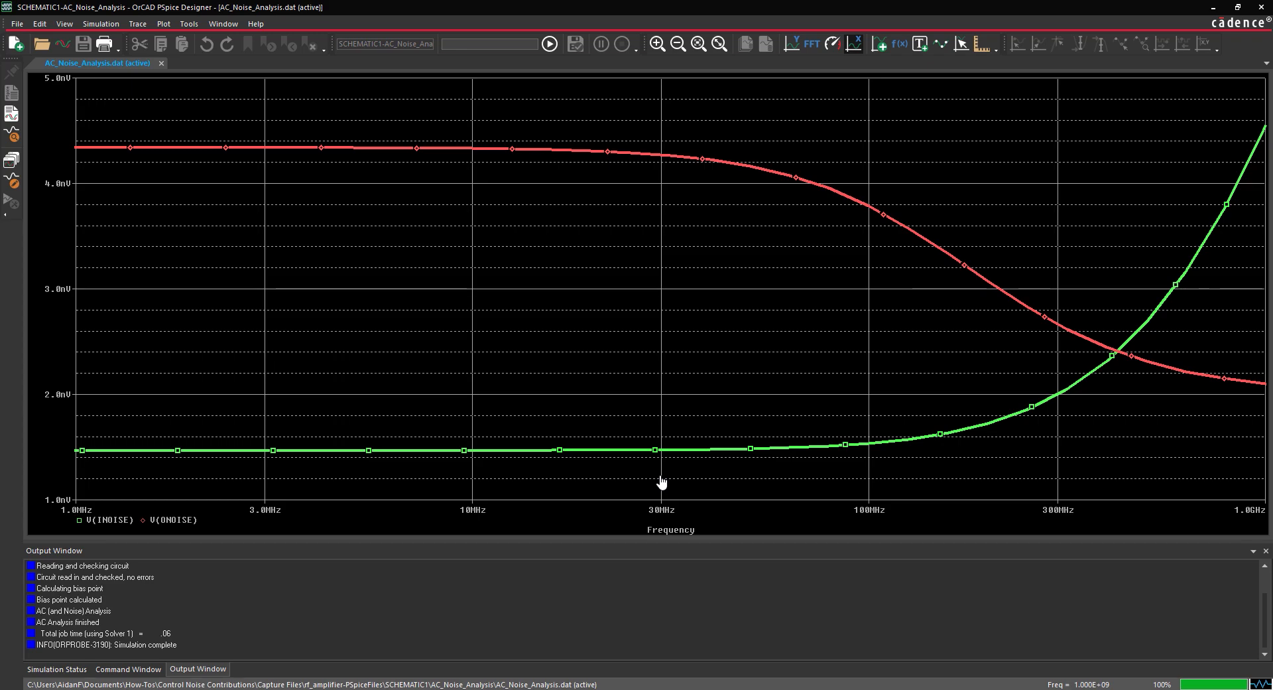
Examine the device noise voltages and top contributors to output noise in the simulation output file, and return to the schematic.
click(66, 22)
click(85, 93)
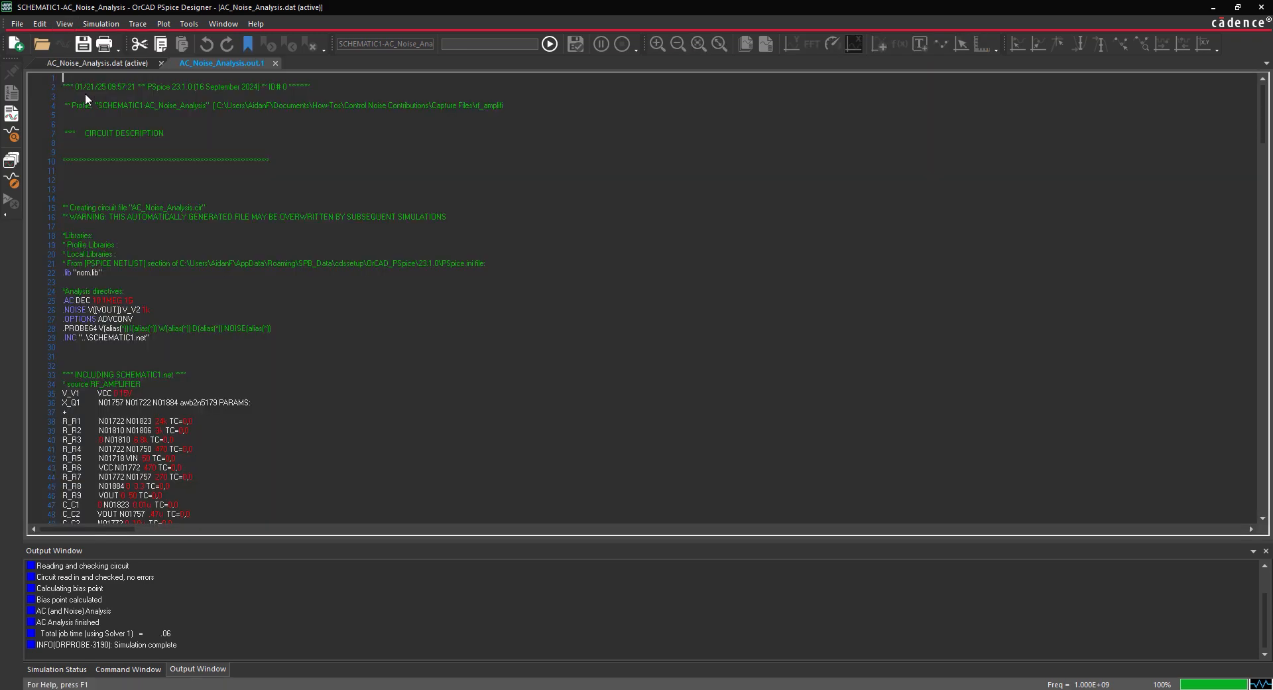
scroll(178, 253, down, 10)
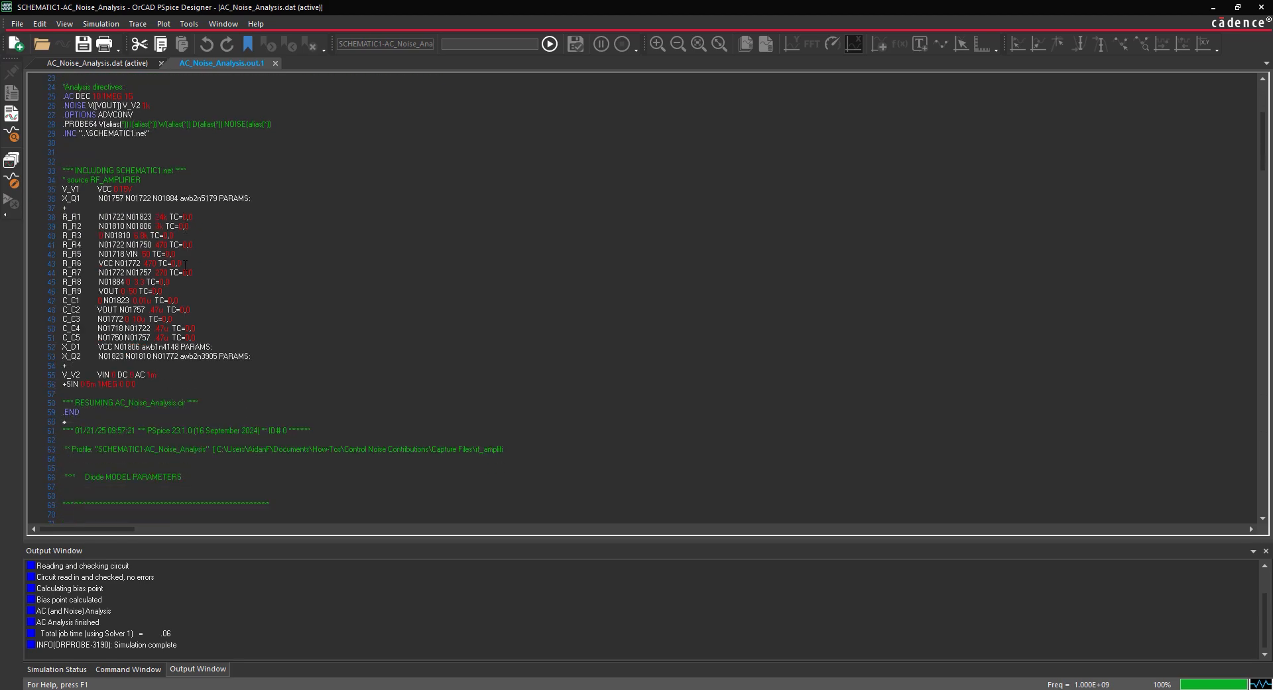
scroll(185, 265, down, 11)
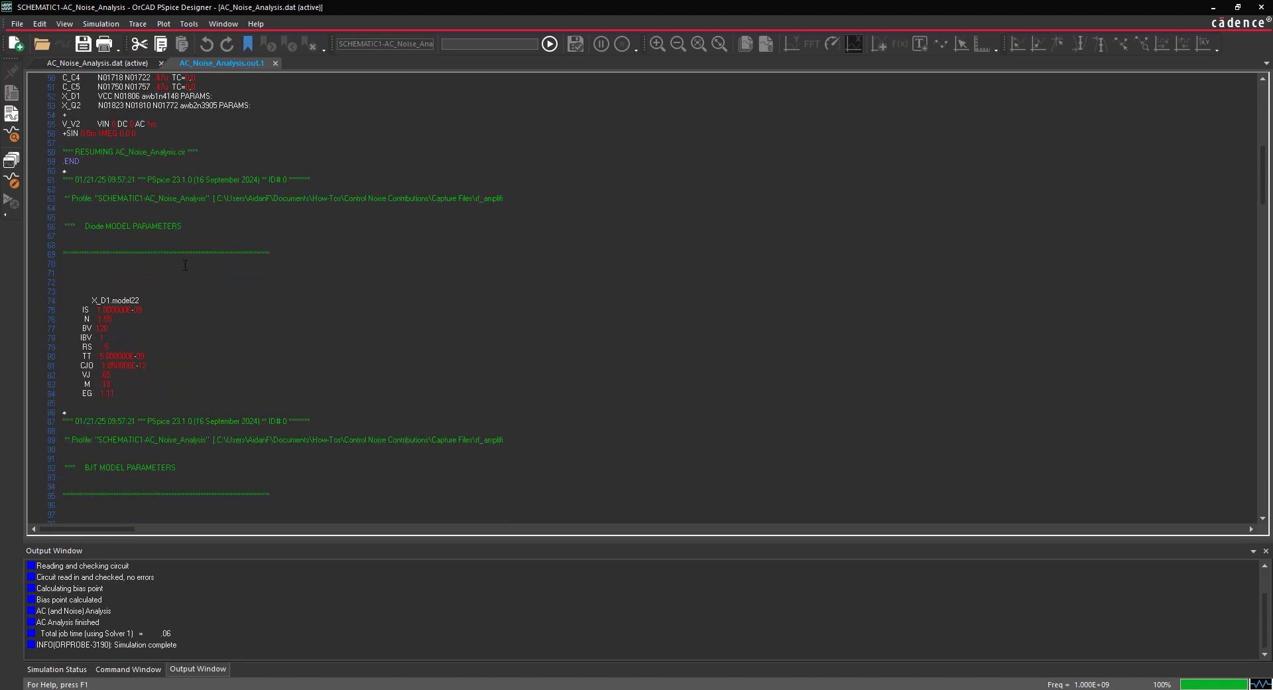
scroll(185, 265, down, 11)
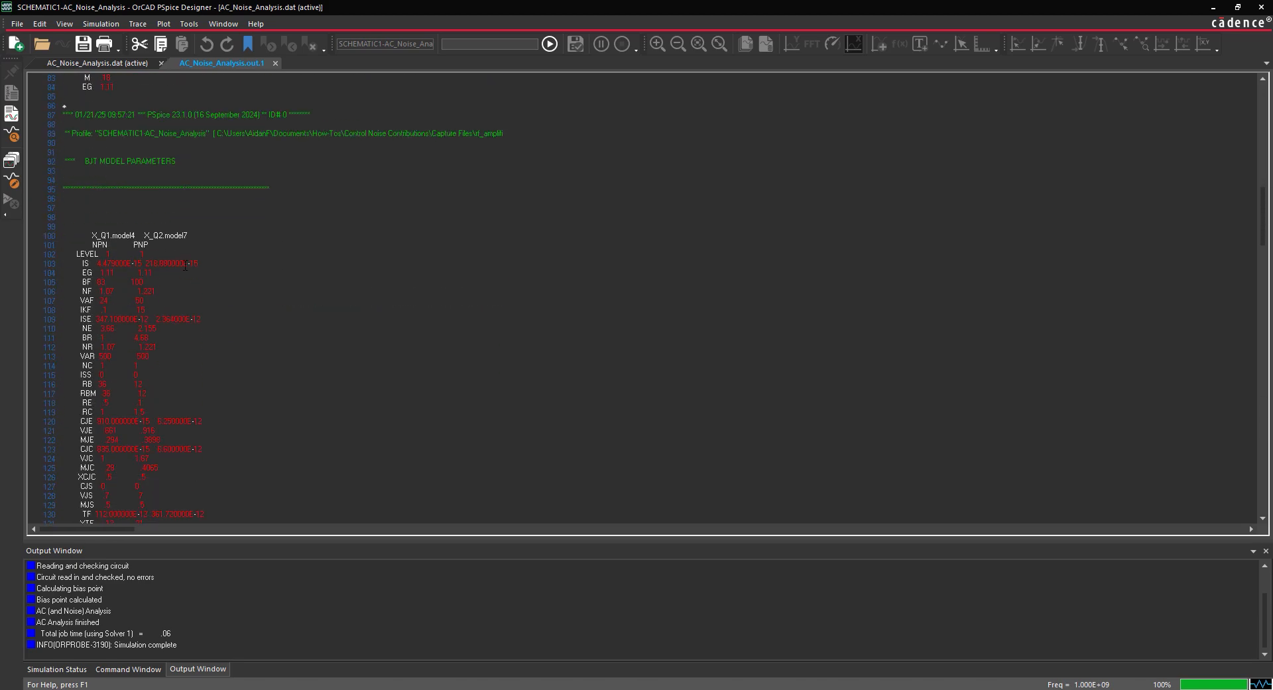
scroll(185, 266, down, 20)
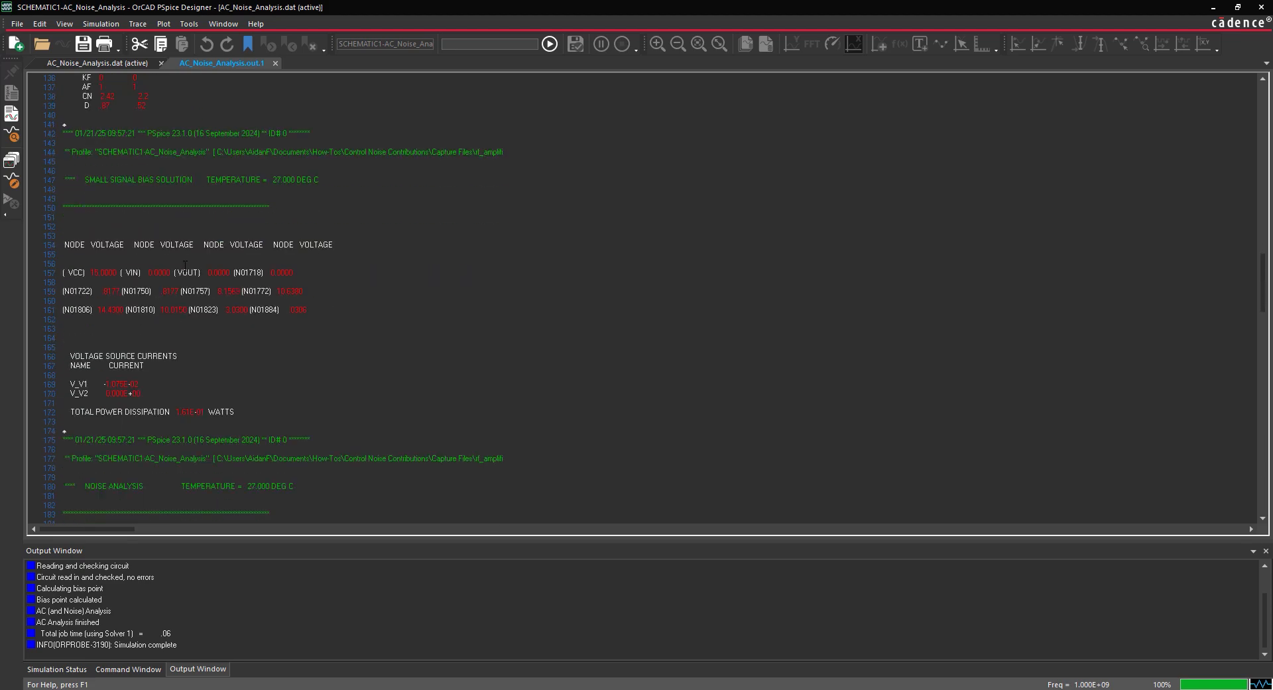
scroll(185, 267, down, 11)
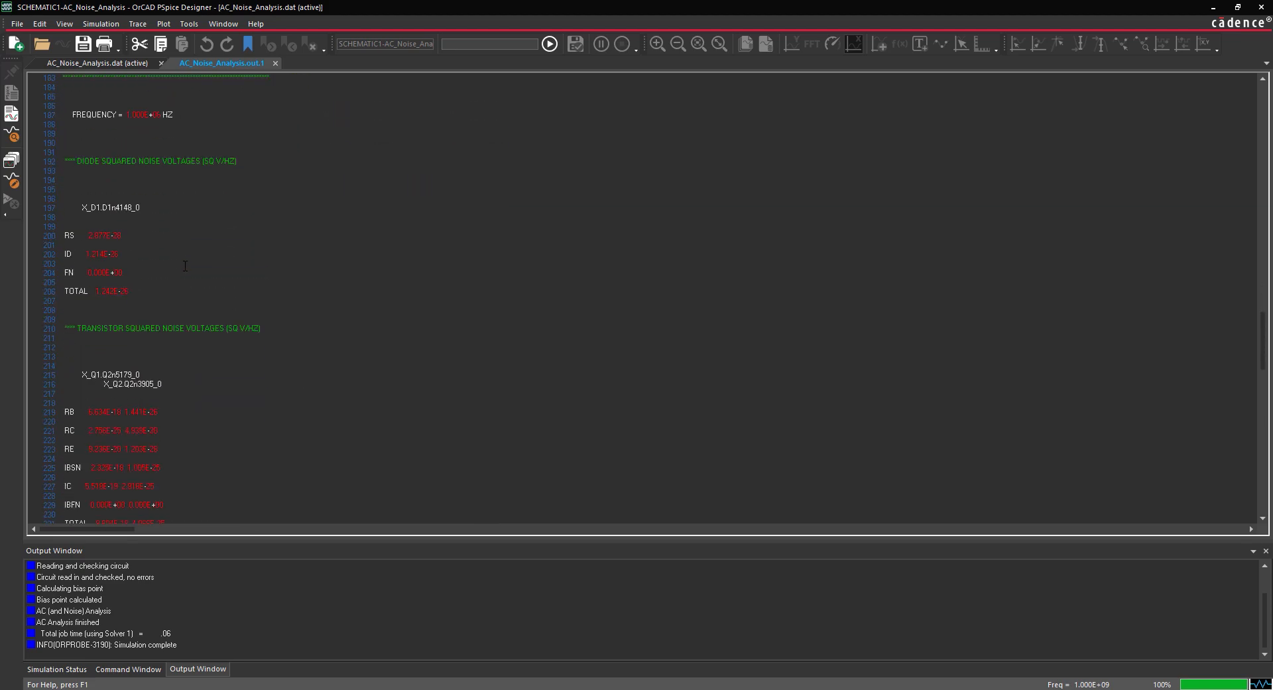
scroll(185, 266, down, 1)
scroll(185, 266, down, 7)
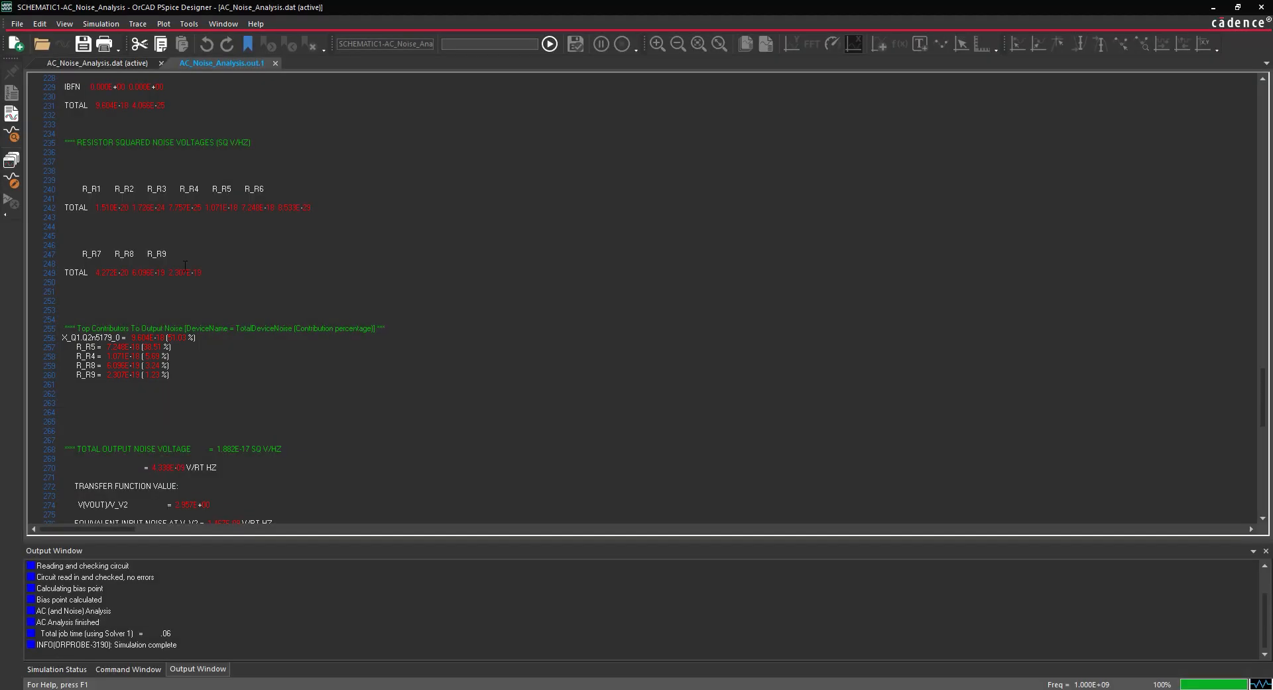
click(1255, 10)
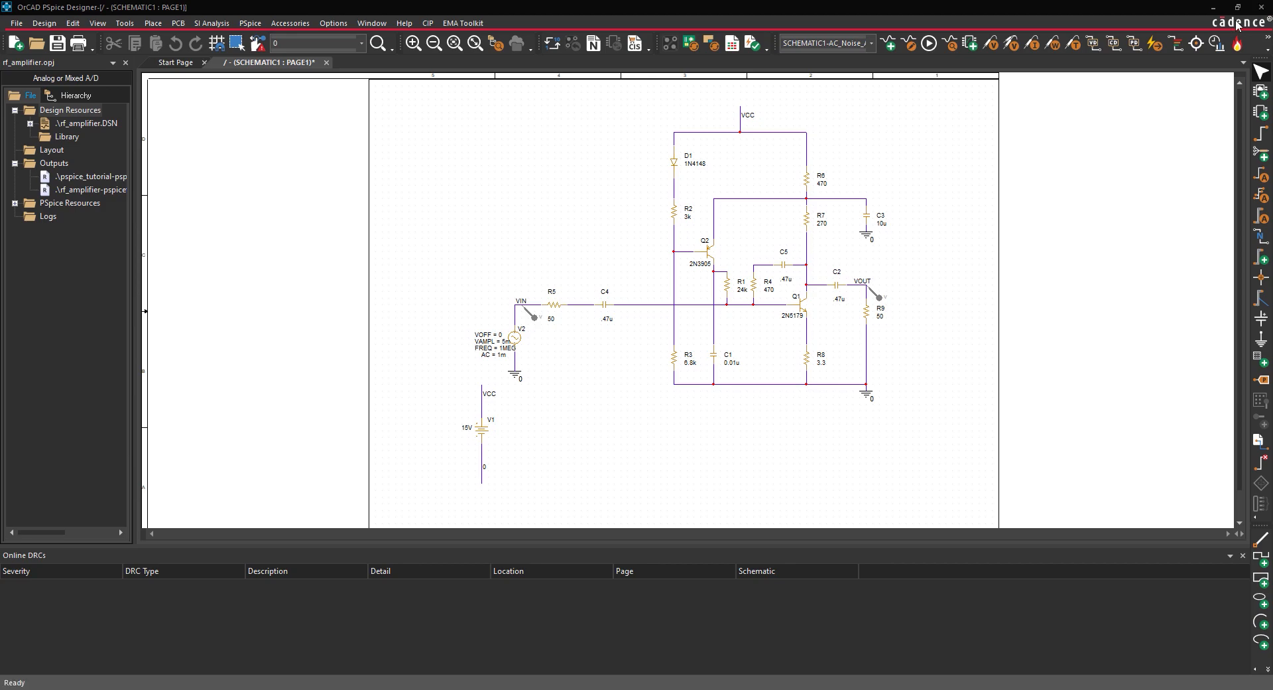
Add a new property named Noiseless with the value Yes to transistor Q1 and apply the change.
click(799, 309)
right_click(800, 309)
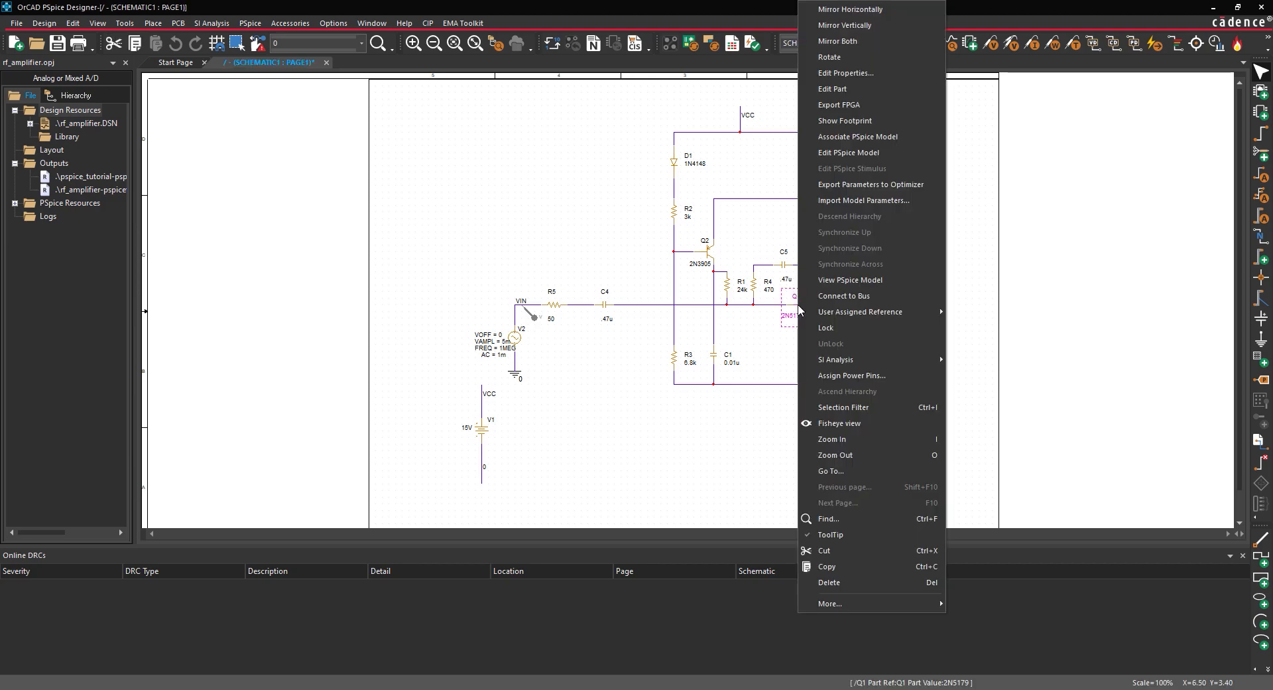
click(895, 74)
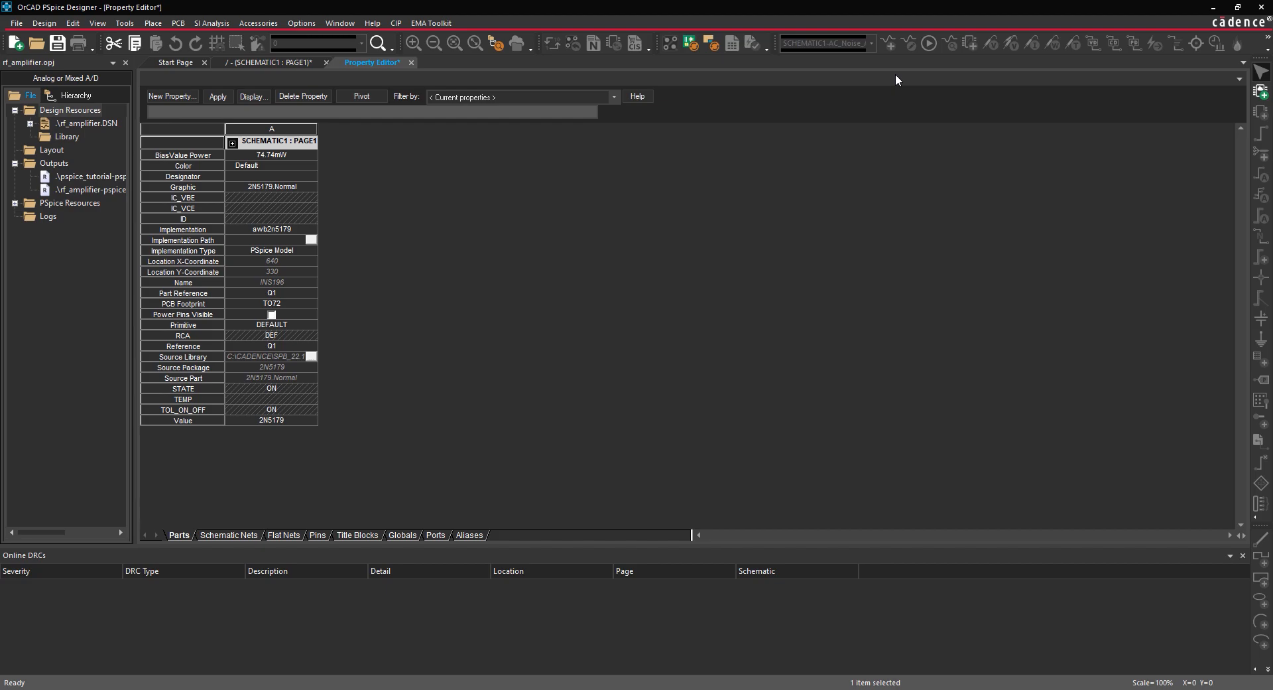
click(171, 97)
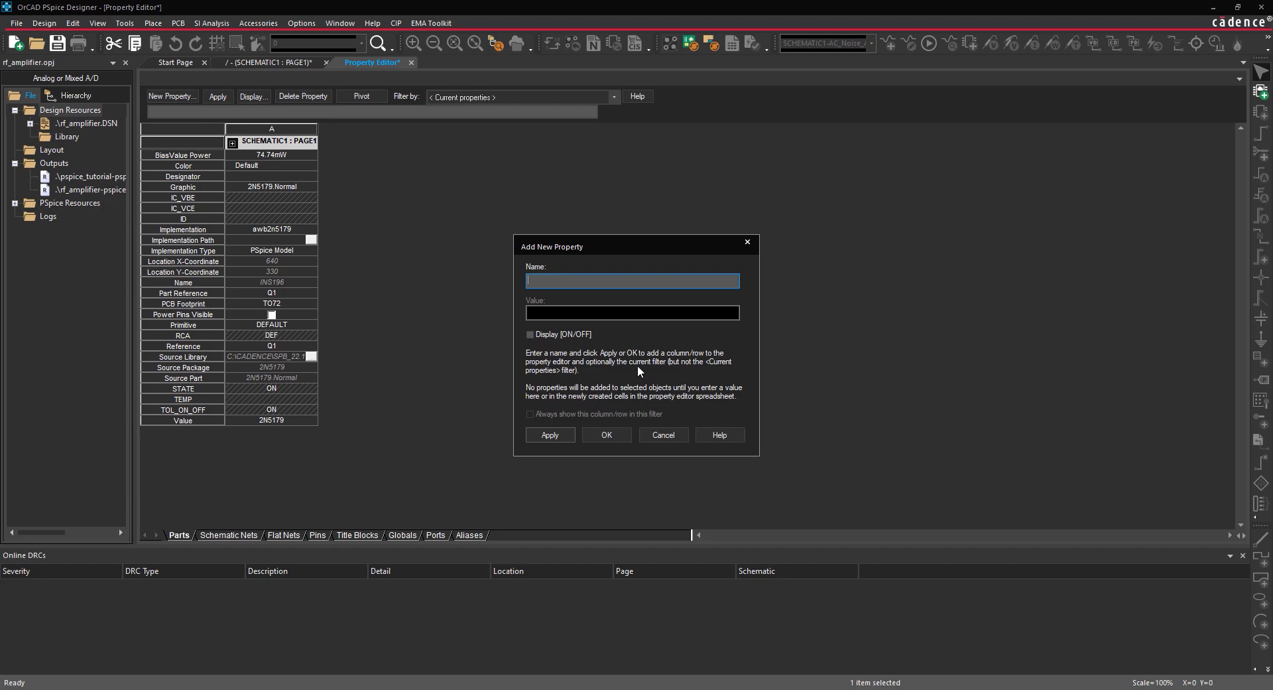
text(Noiseless)
key(Tab)
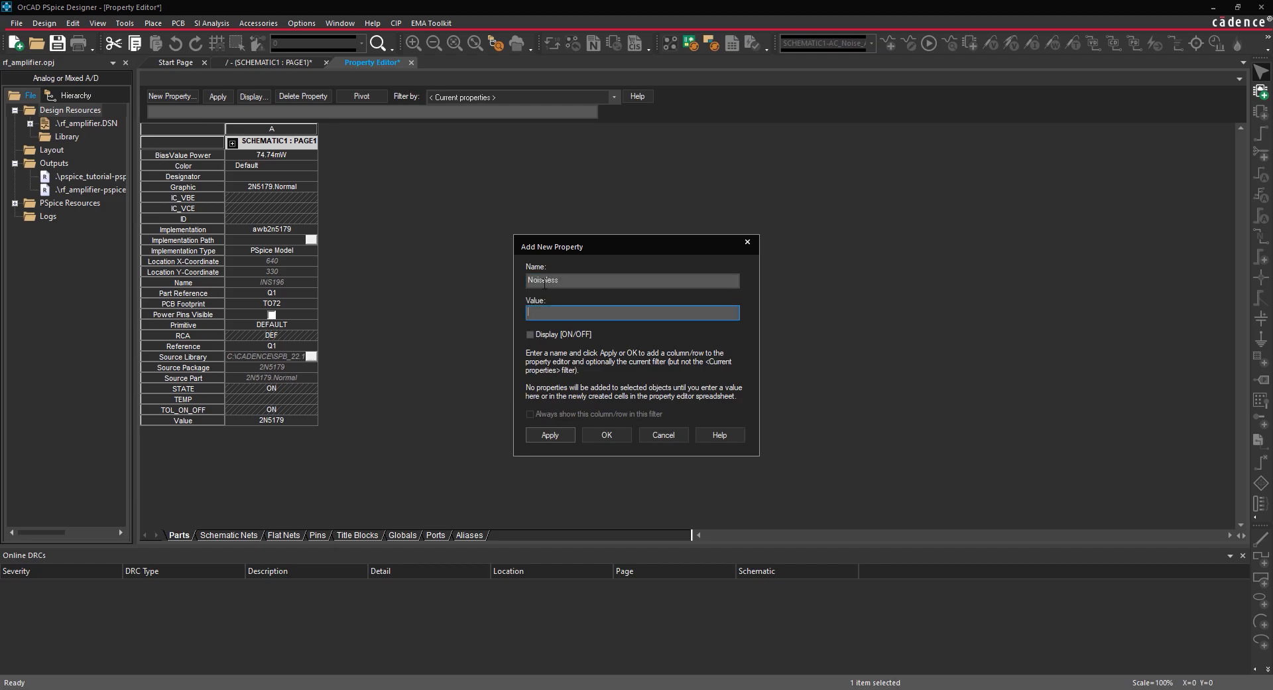
text(Yes)
click(595, 437)
click(651, 369)
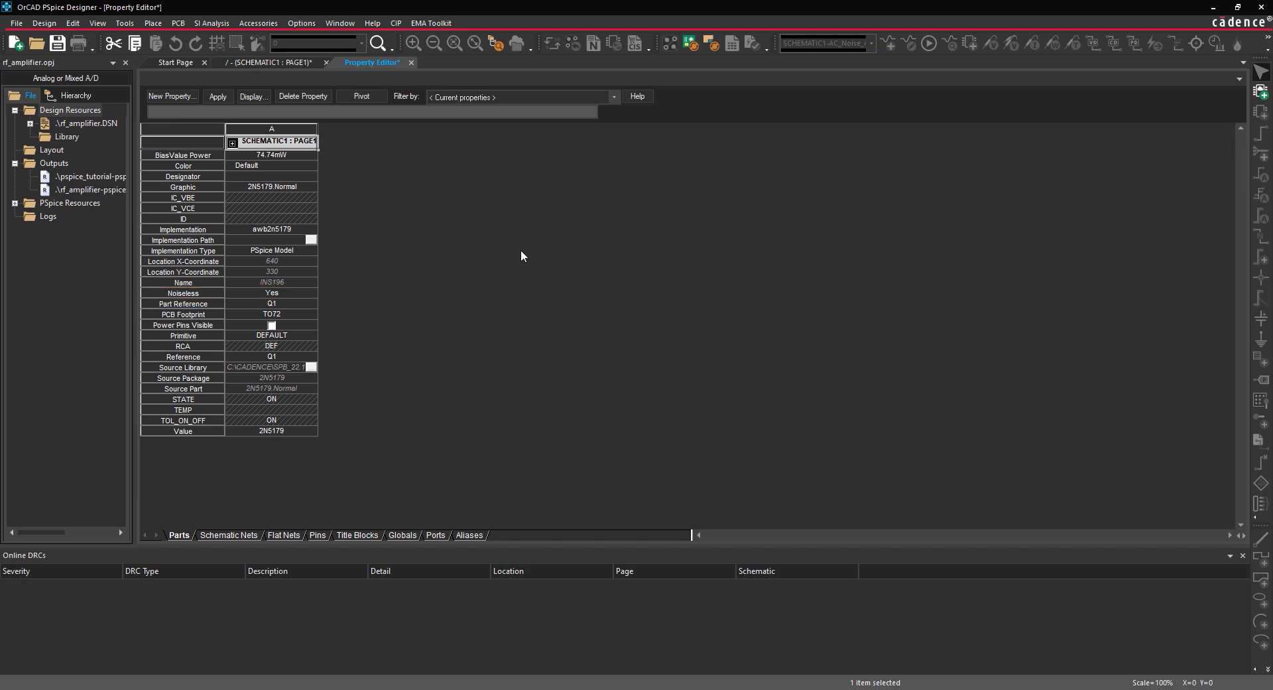
click(218, 97)
click(410, 62)
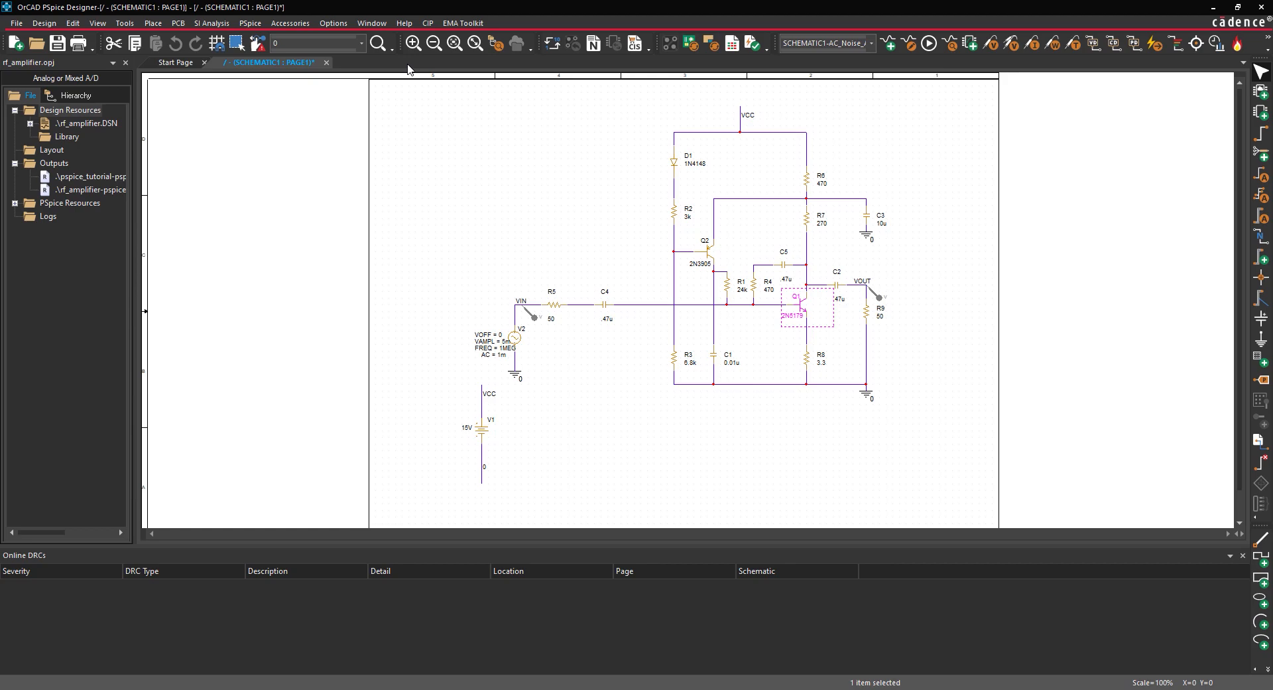
Rerun the PSpice simulation and review the top contributors to output noise in the updated output file.
click(250, 22)
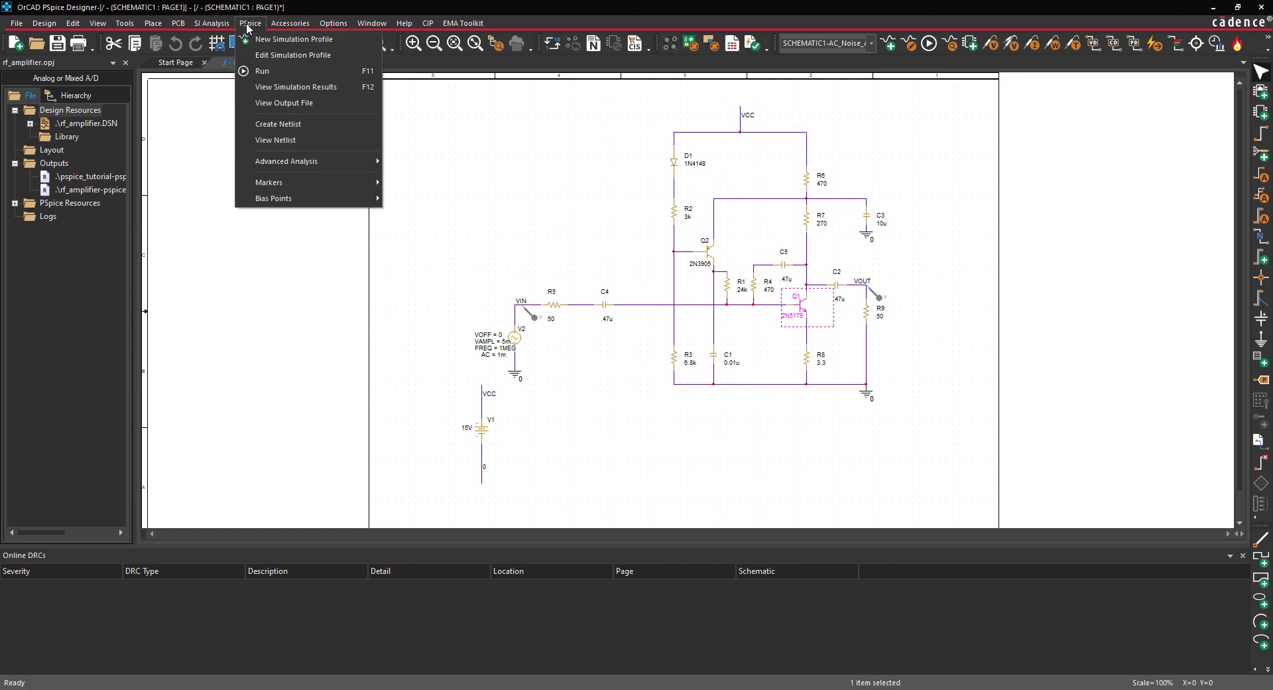
click(265, 72)
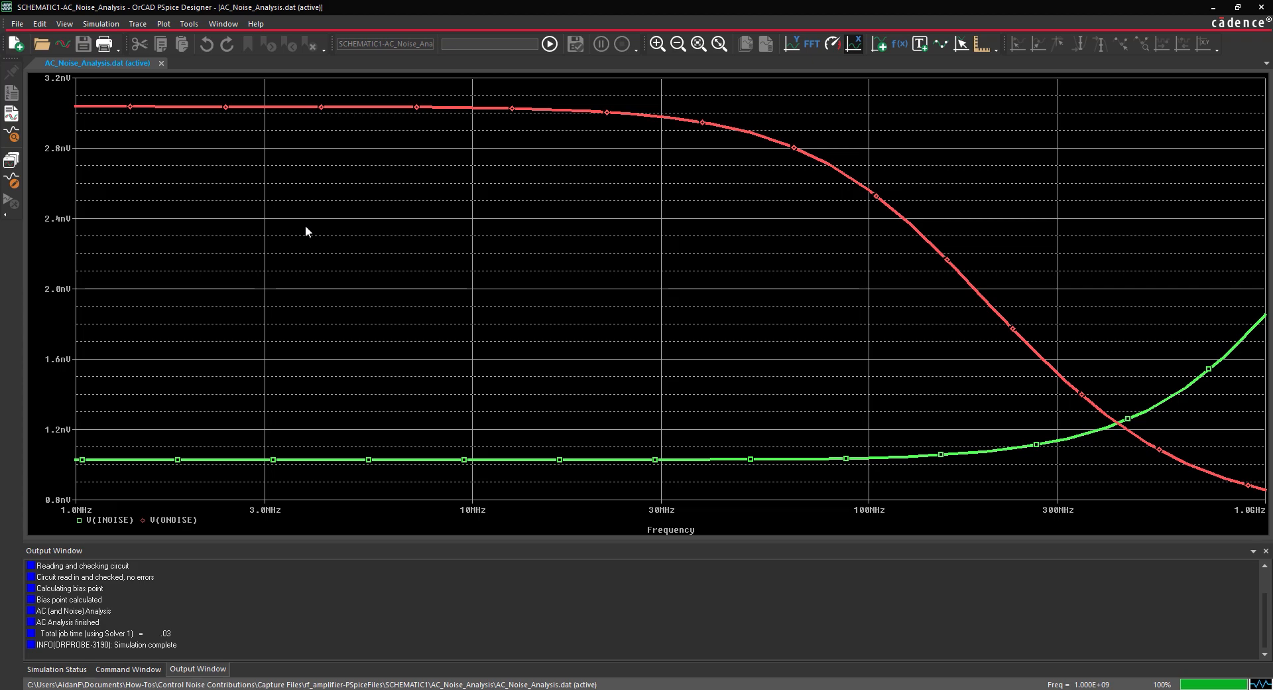
click(65, 23)
click(83, 95)
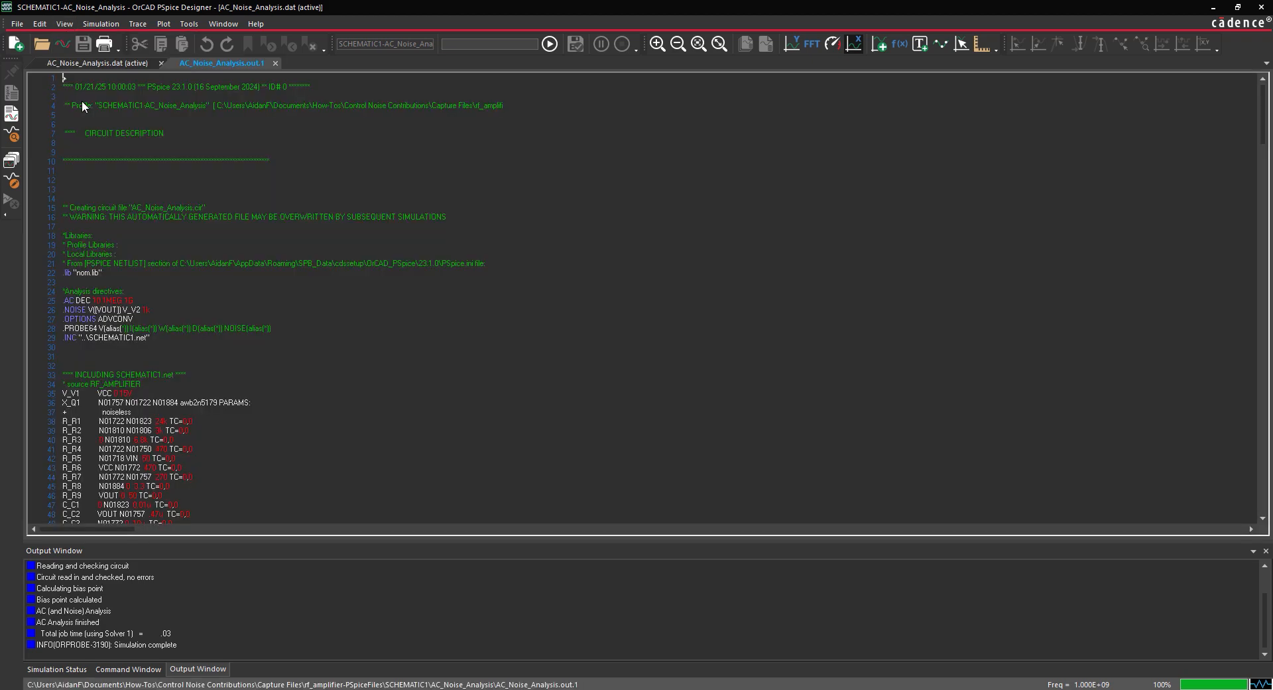
scroll(245, 348, down, 20)
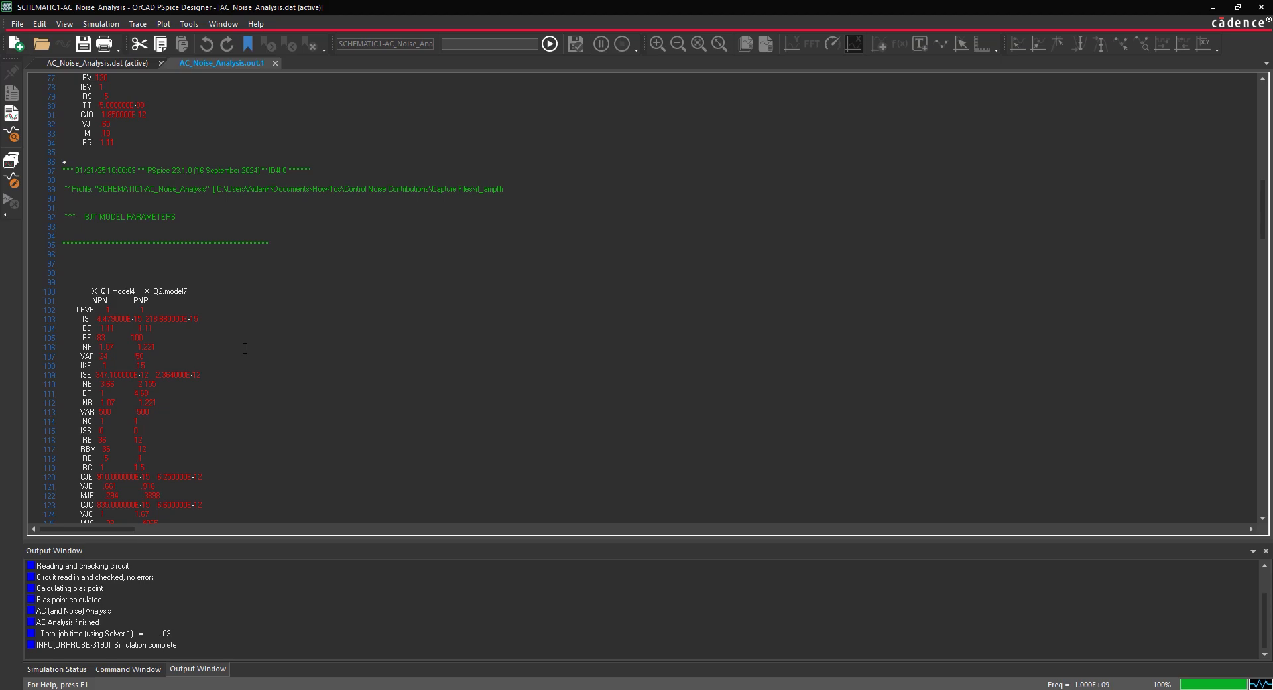
scroll(245, 348, down, 20)
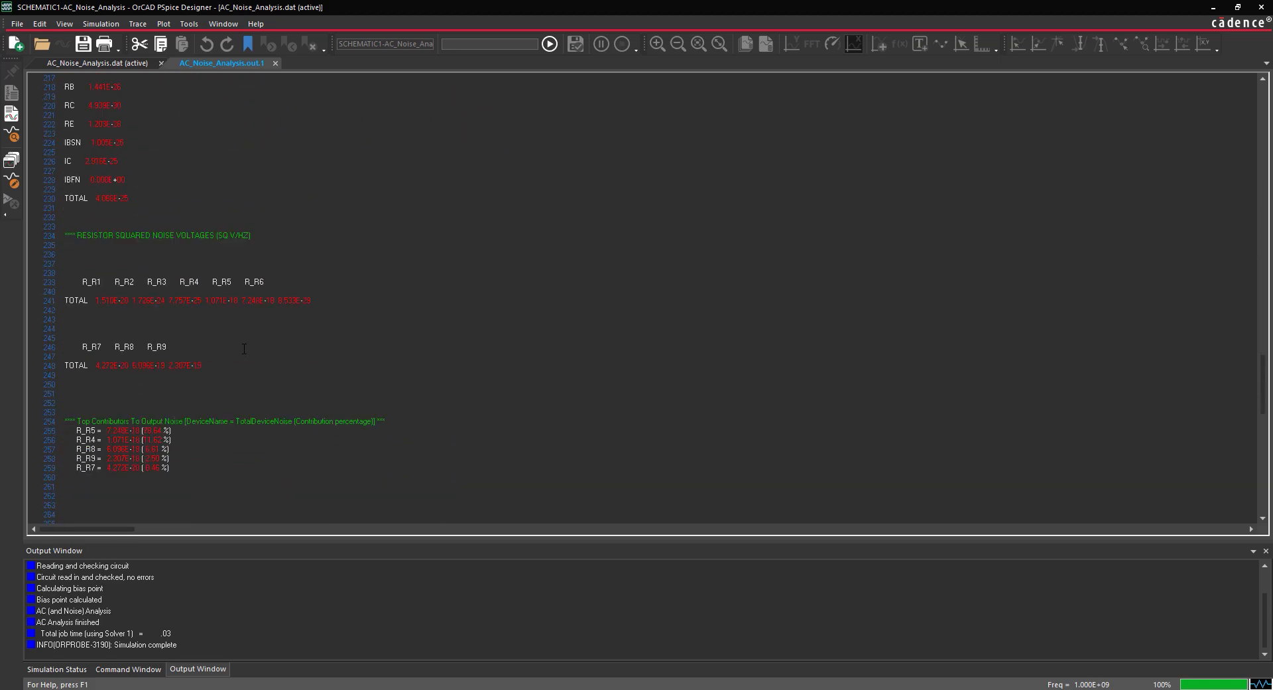
scroll(244, 349, down, 4)
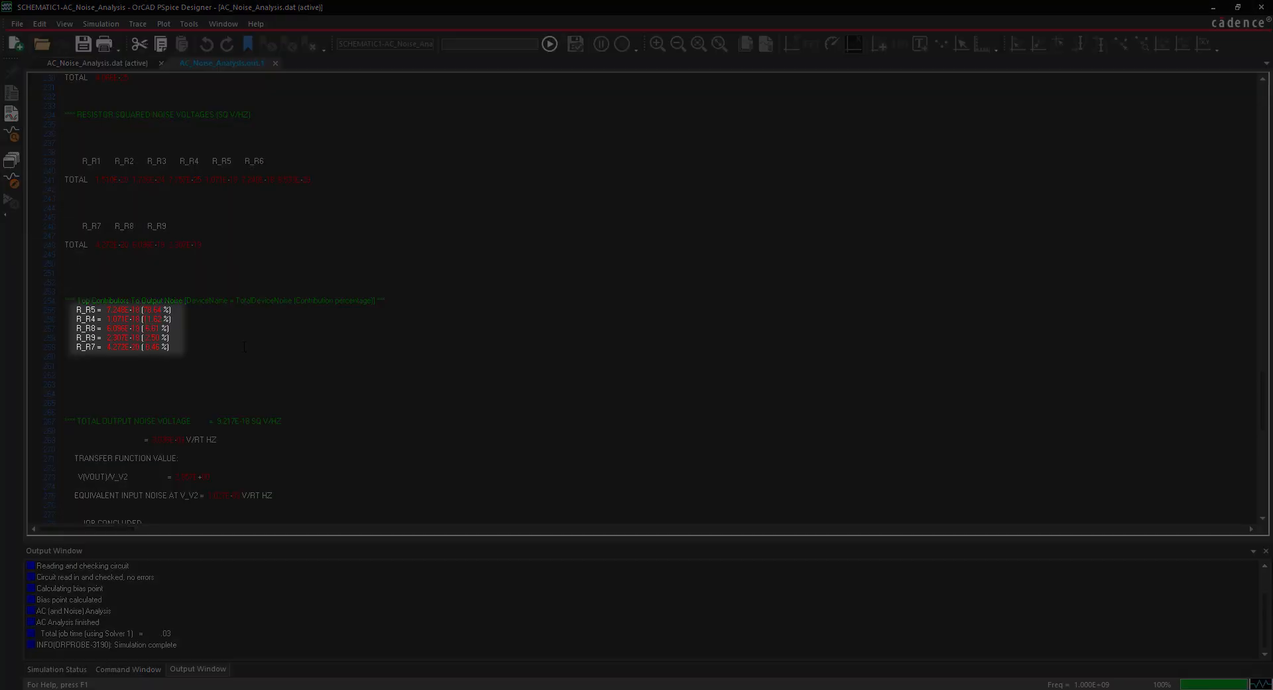